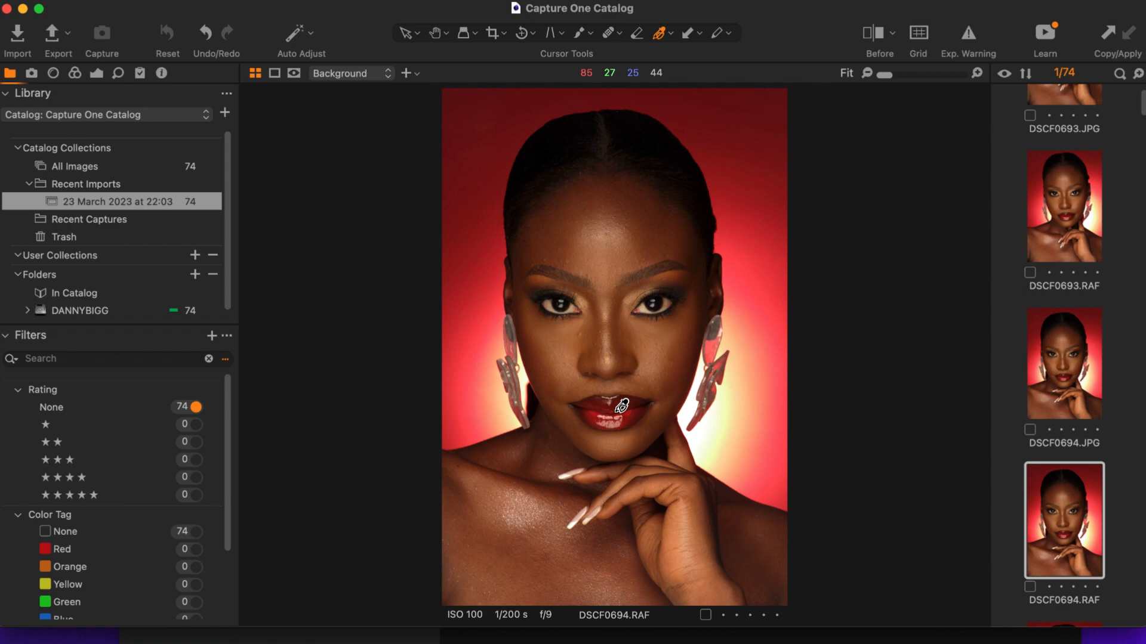
# - Inspect the portrait's face up close and look through the capture tools, expanding Camera Focus and Camera Settings
pyautogui.scroll(5, 621, 406)
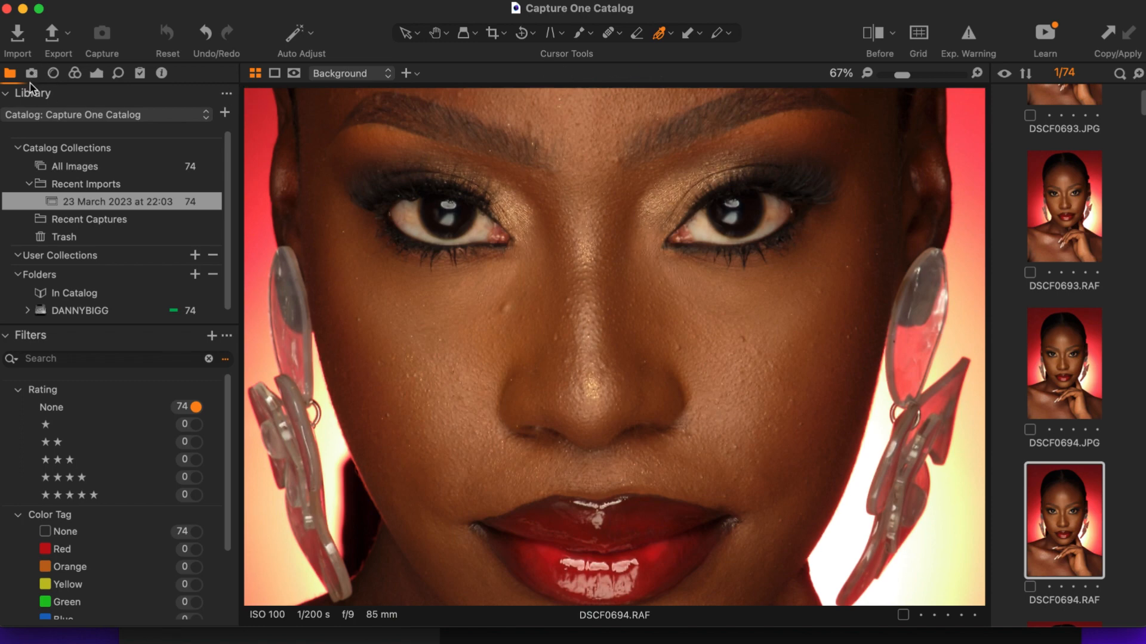
pyautogui.click(31, 73)
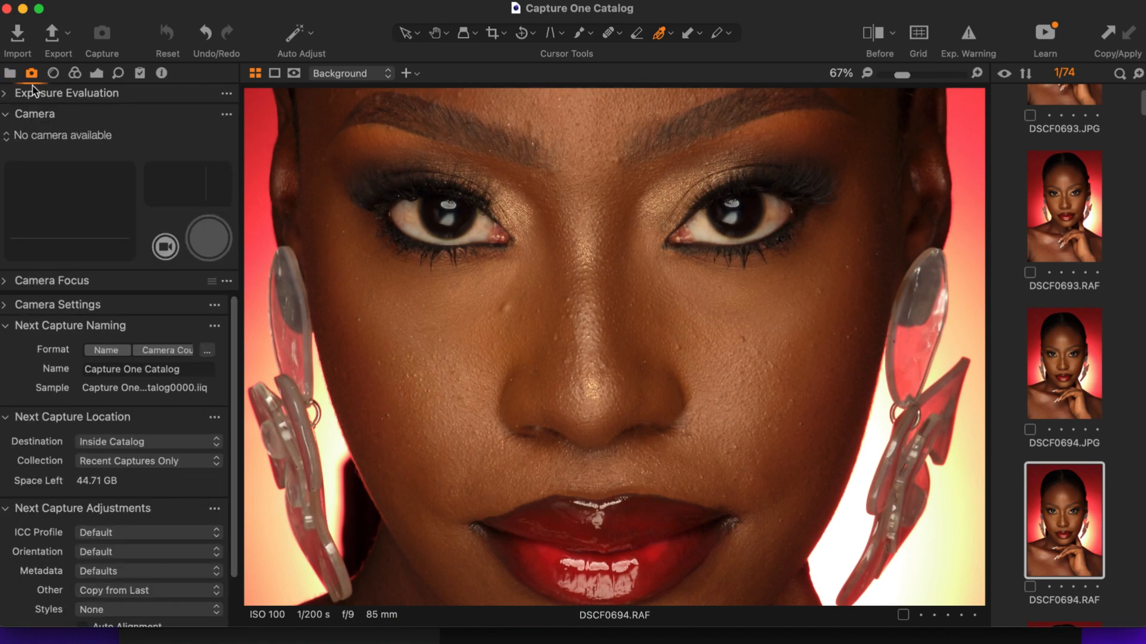
pyautogui.scroll(-3, 227, 495)
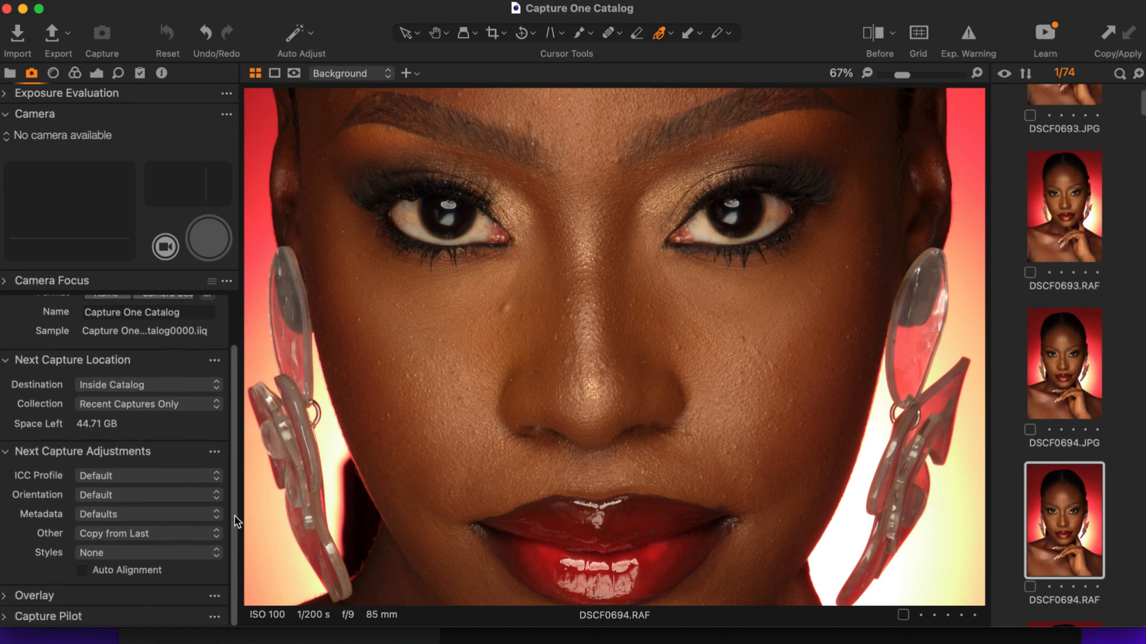
pyautogui.scroll(3, 234, 517)
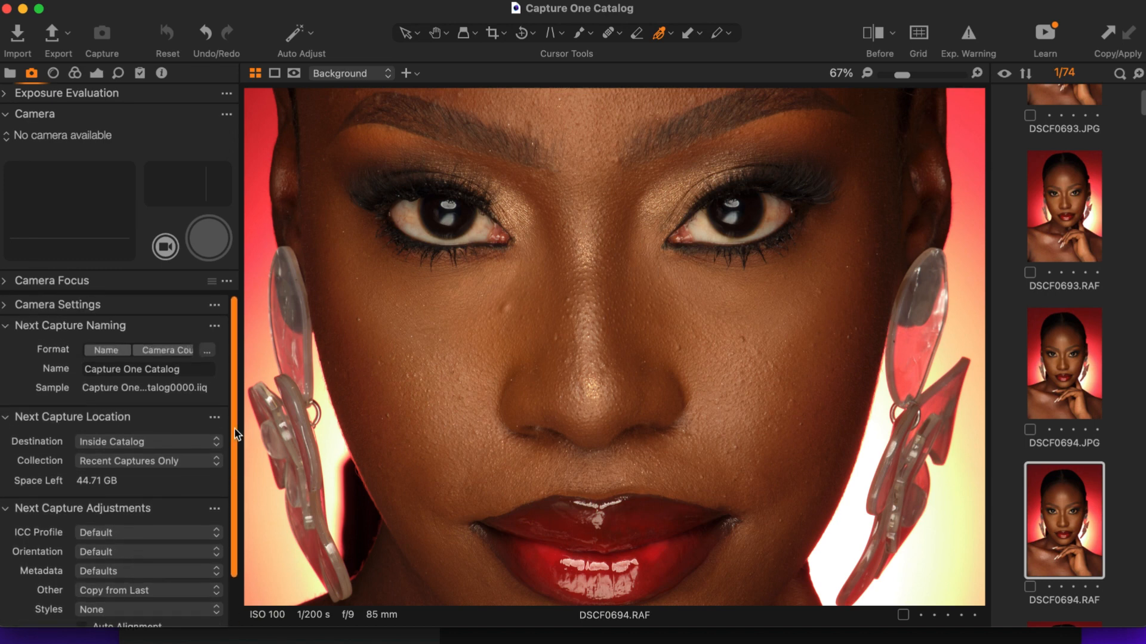
pyautogui.click(3, 281)
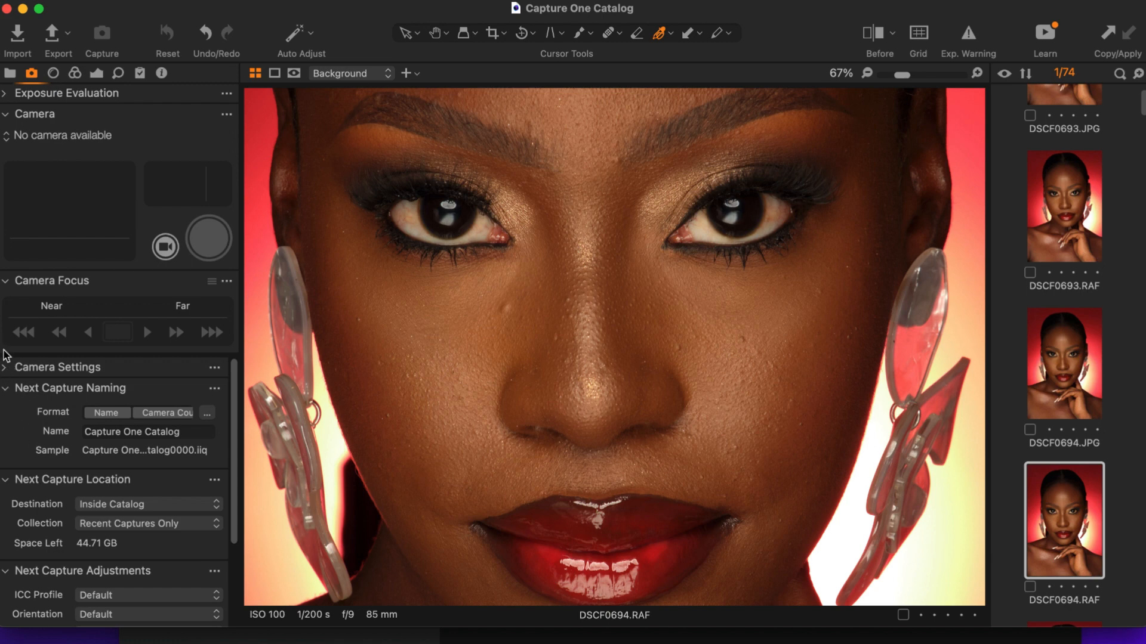
pyautogui.click(5, 367)
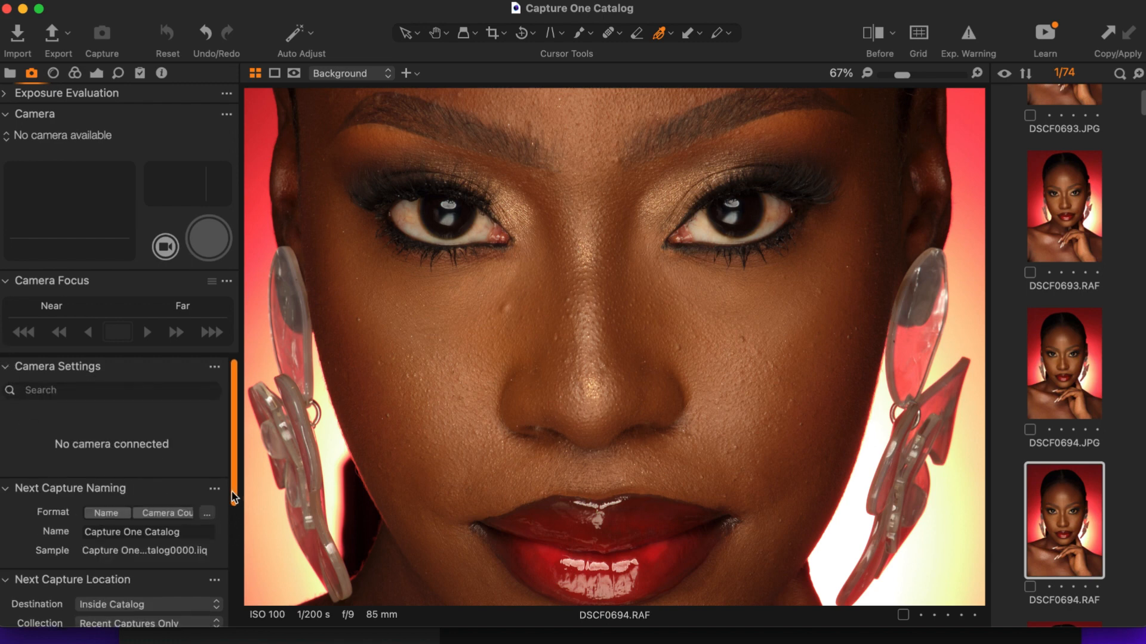
pyautogui.scroll(-5, 234, 498)
pyautogui.scroll(5, 234, 498)
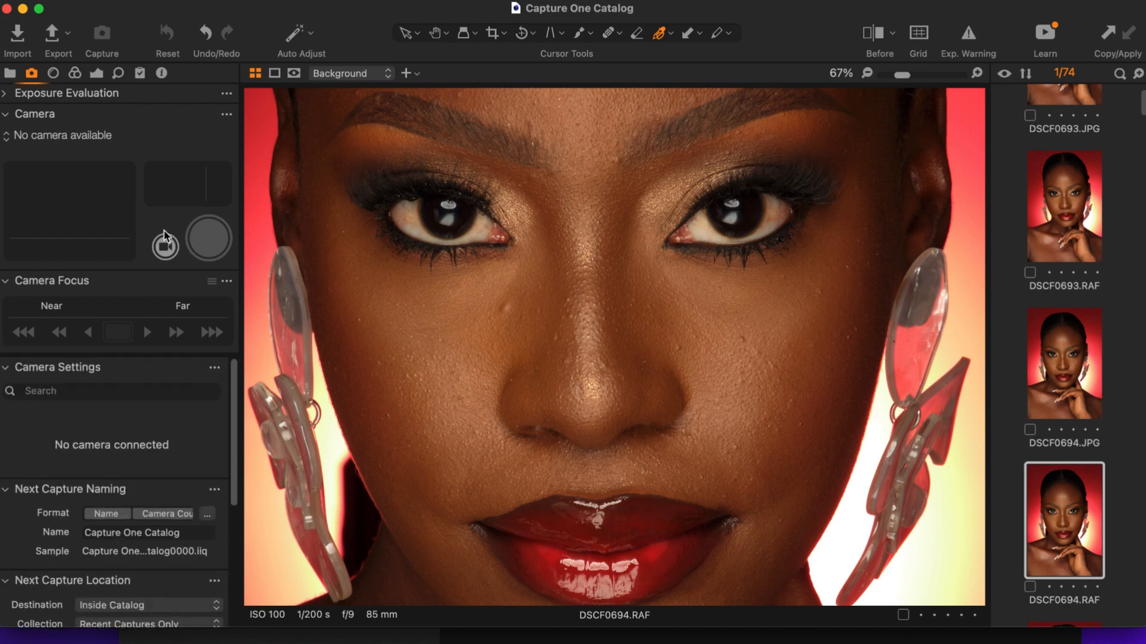
# - Look over the lens and color tools, and compare the whole portrait before and after with the split view
pyautogui.click(54, 72)
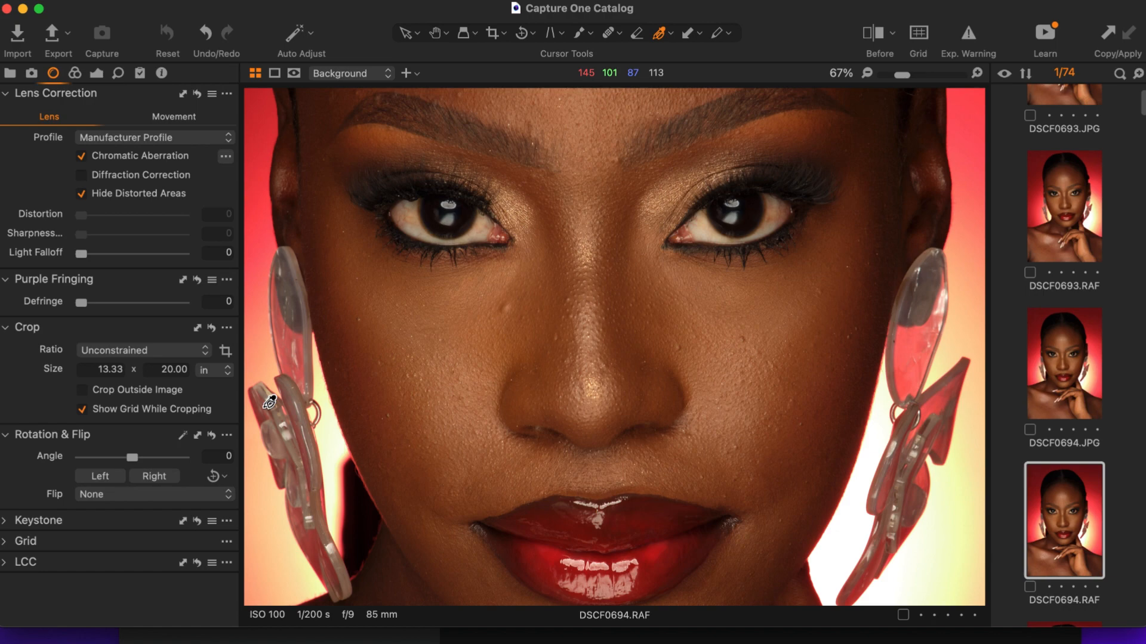
pyautogui.moveTo(900, 75); pyautogui.dragTo(874, 76)
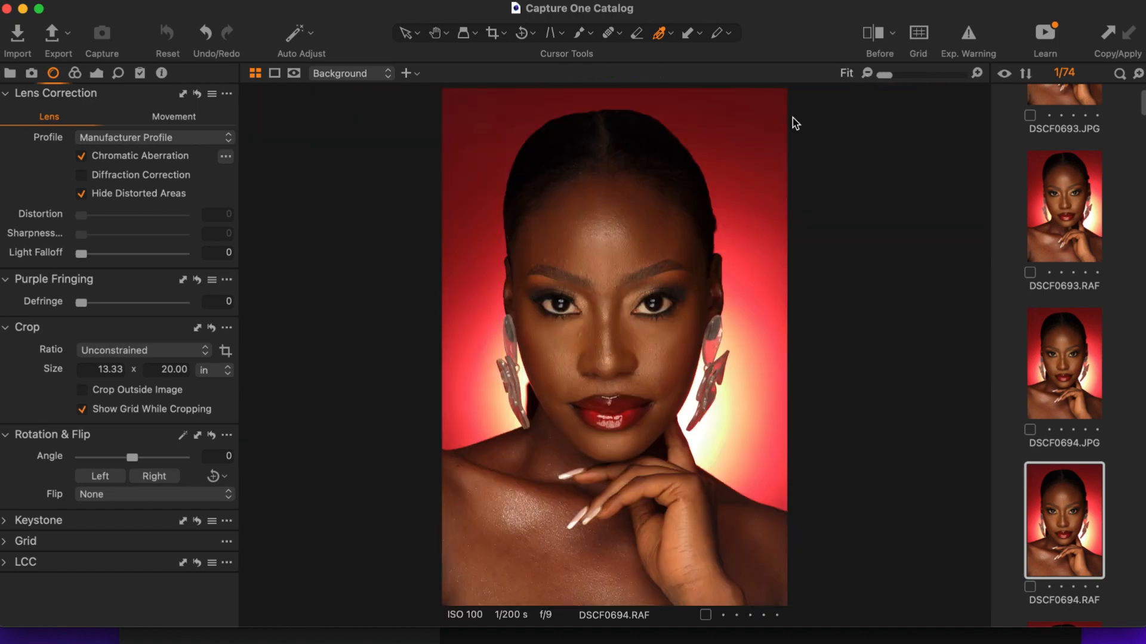
pyautogui.click(75, 74)
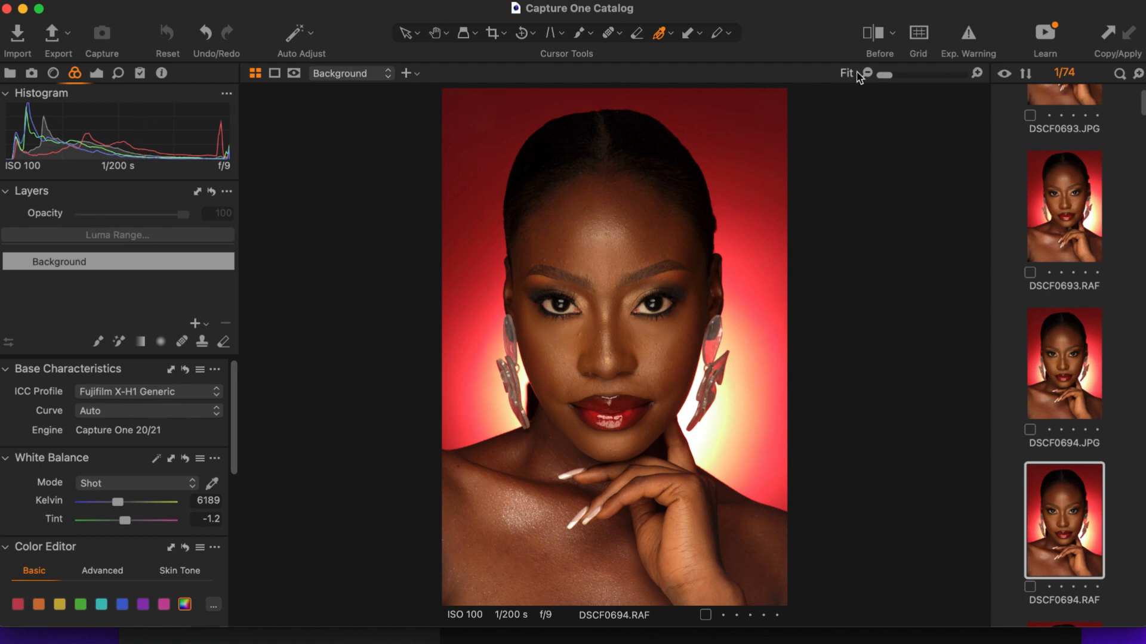
pyautogui.click(872, 34)
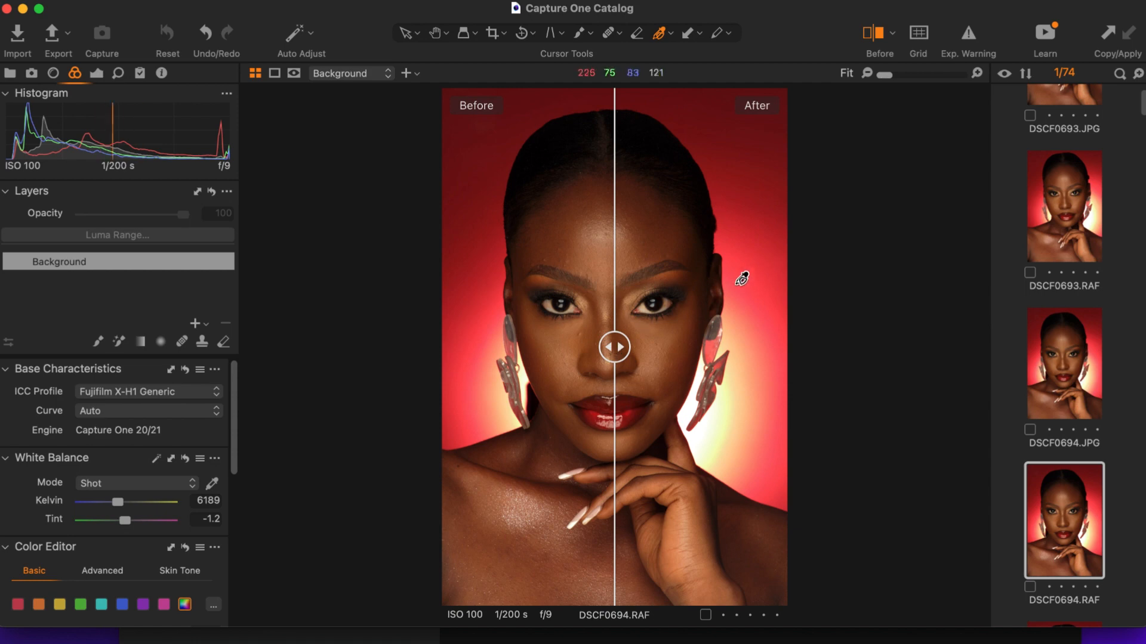
pyautogui.moveTo(605, 361); pyautogui.dragTo(373, 392)
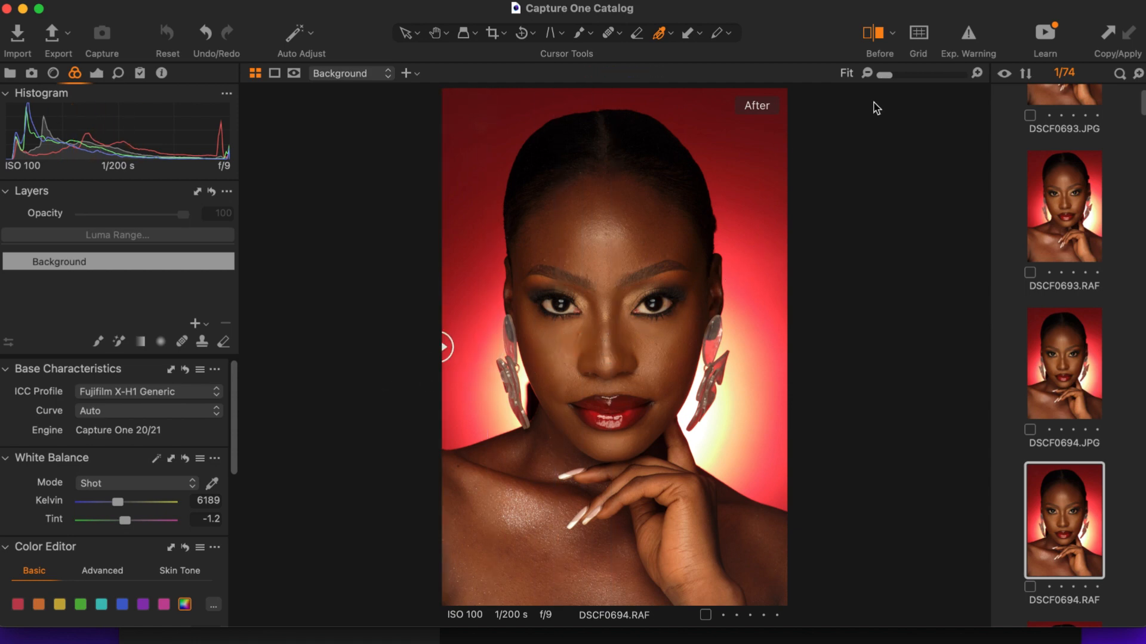
# - Check the portrait for overexposed areas with the exposure warning, both up close and as a whole, and switch the warning off
pyautogui.click(966, 36)
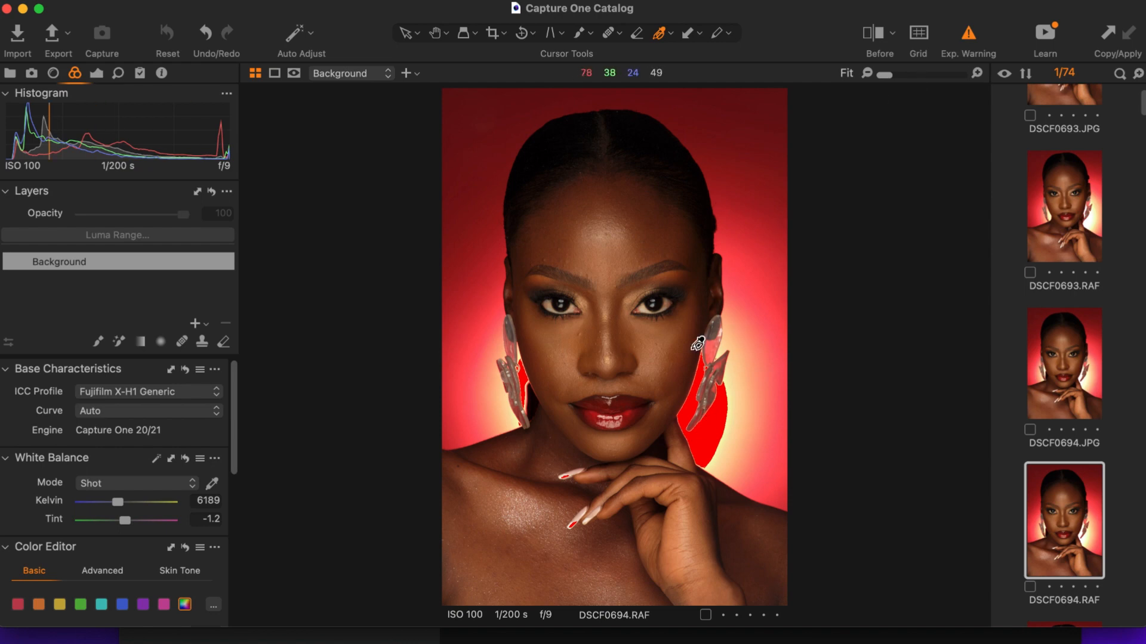
pyautogui.press('super+plus')
pyautogui.press('super+plus')
pyautogui.press('super+plus')
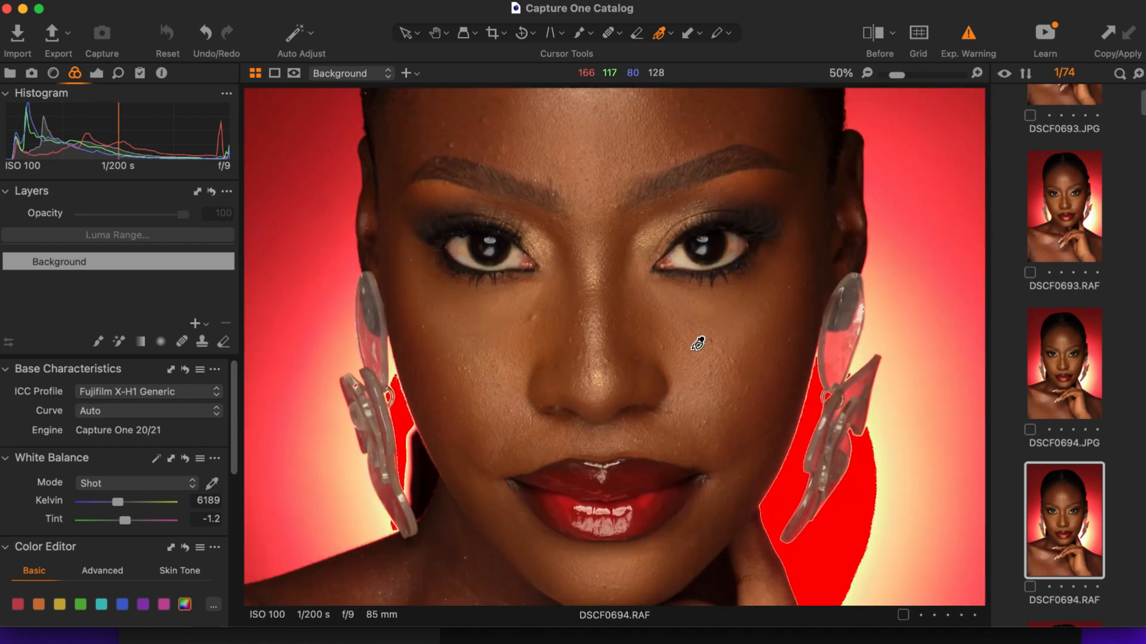
pyautogui.press('super+minus')
pyautogui.press('super+minus')
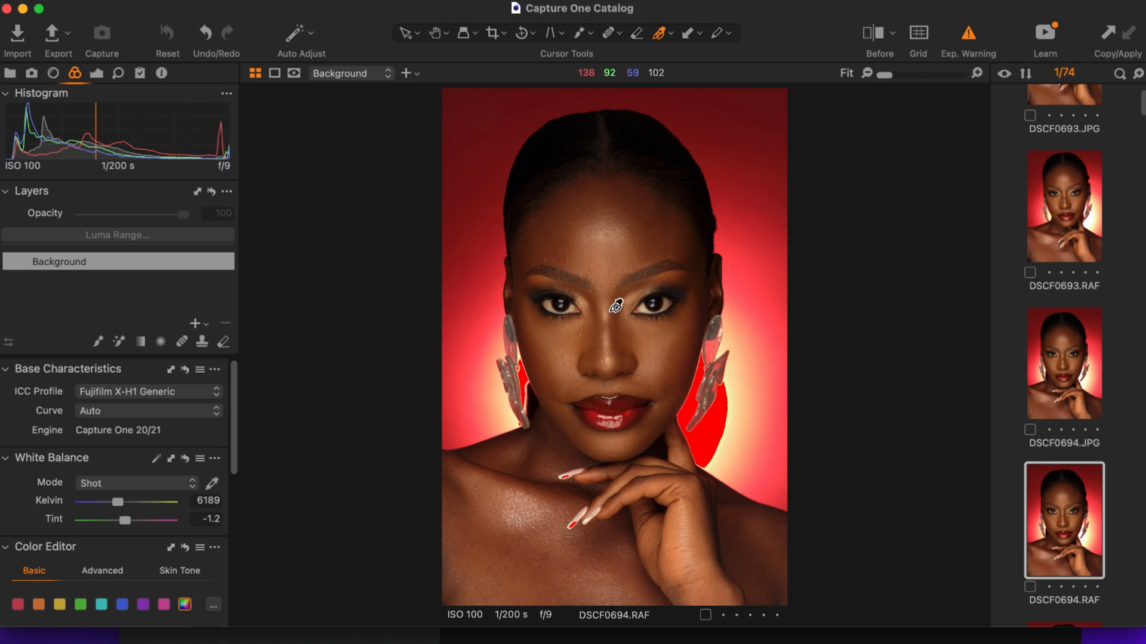
pyautogui.click(966, 37)
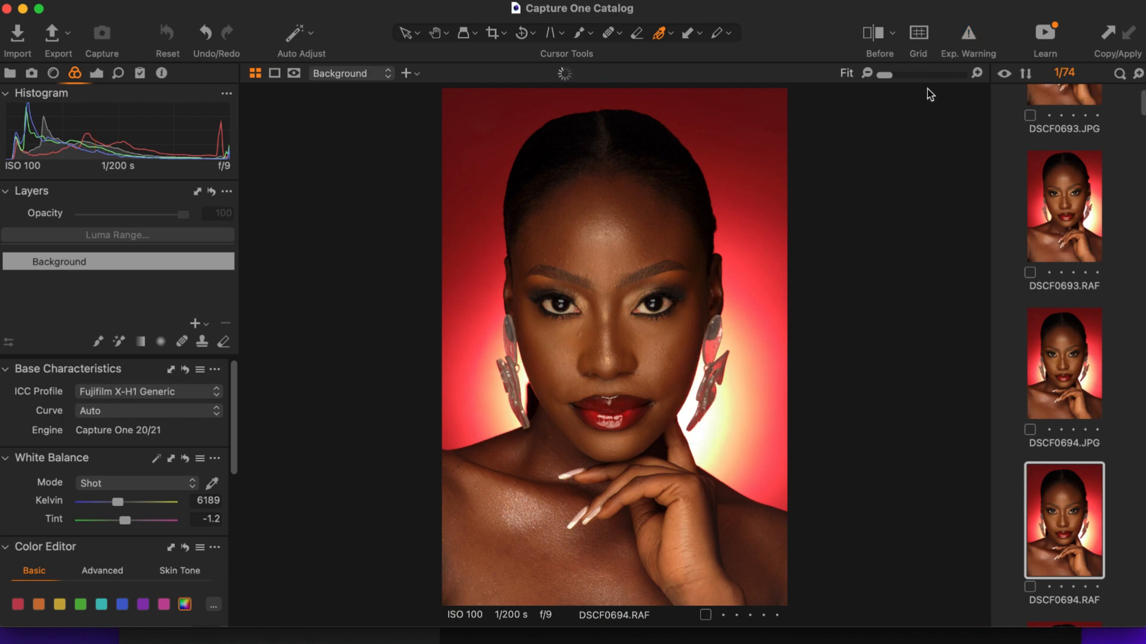
pyautogui.moveTo(885, 77); pyautogui.dragTo(903, 76)
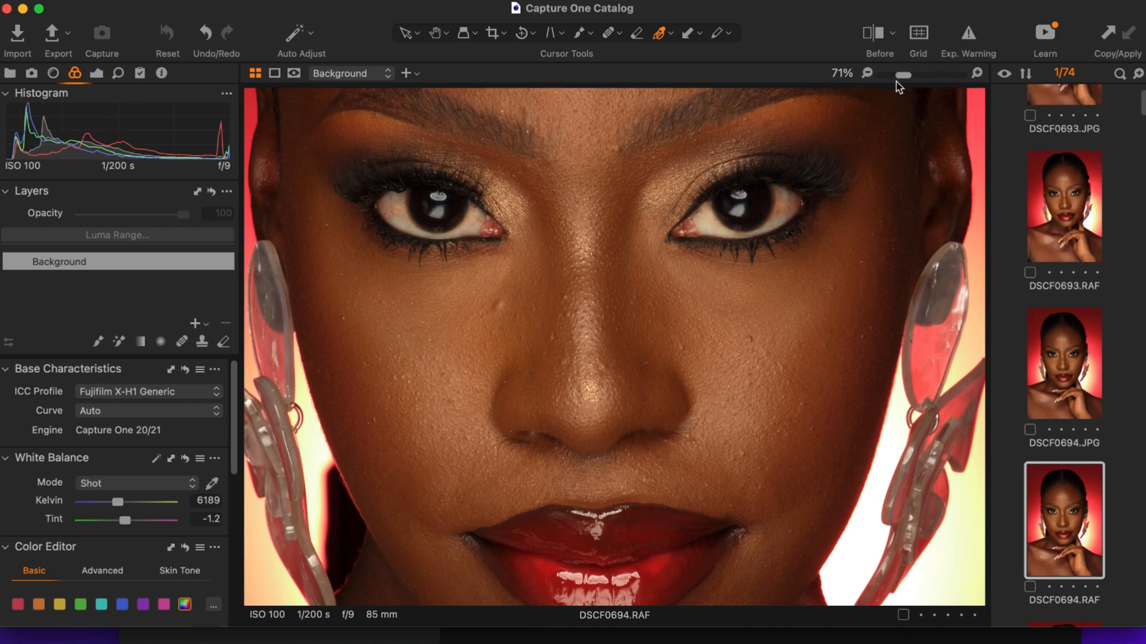
pyautogui.moveTo(902, 76); pyautogui.dragTo(884, 76)
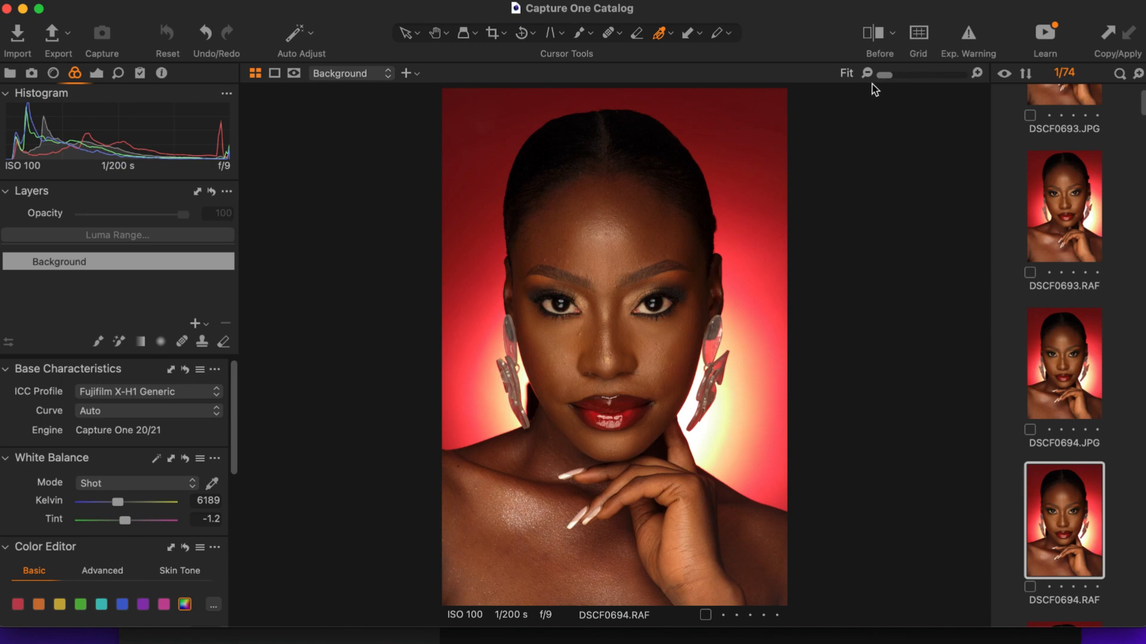
# - Turn on the exposure warning and lower the RGB Levels highlight input point to 244
pyautogui.click(965, 47)
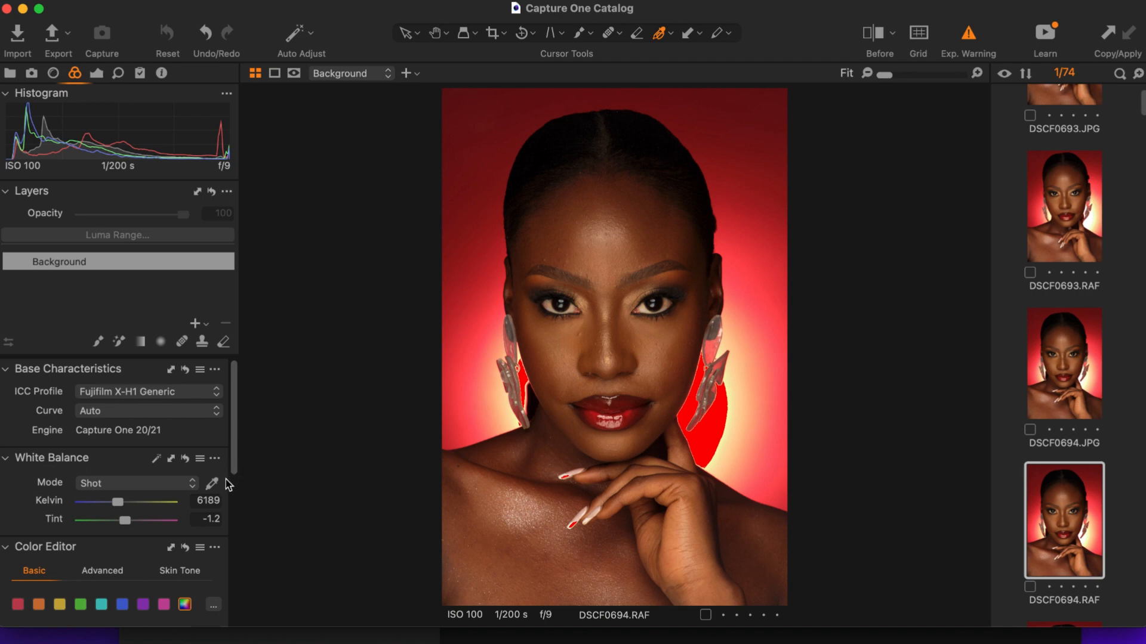
pyautogui.moveTo(231, 469); pyautogui.dragTo(229, 444)
pyautogui.click(95, 74)
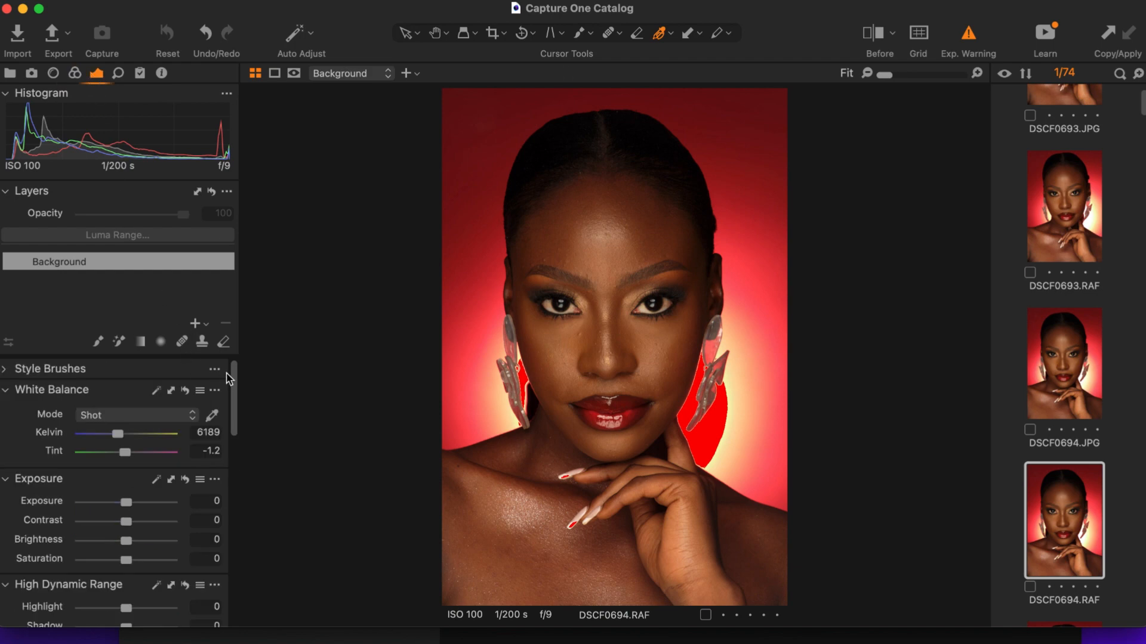
pyautogui.moveTo(234, 386); pyautogui.dragTo(234, 558)
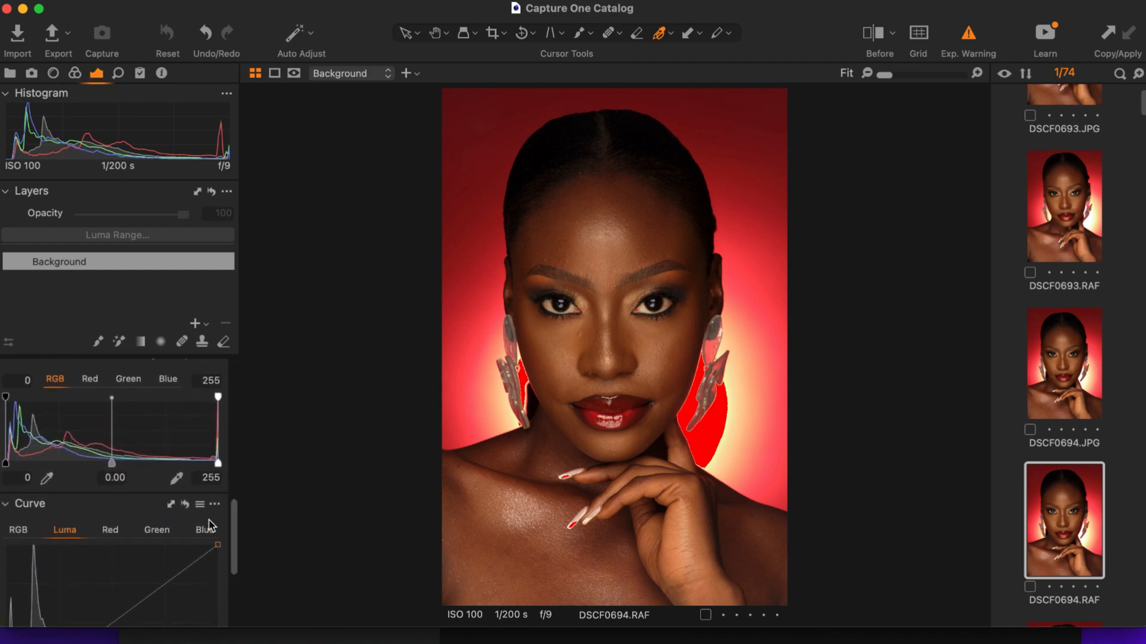
pyautogui.moveTo(214, 464); pyautogui.dragTo(204, 473)
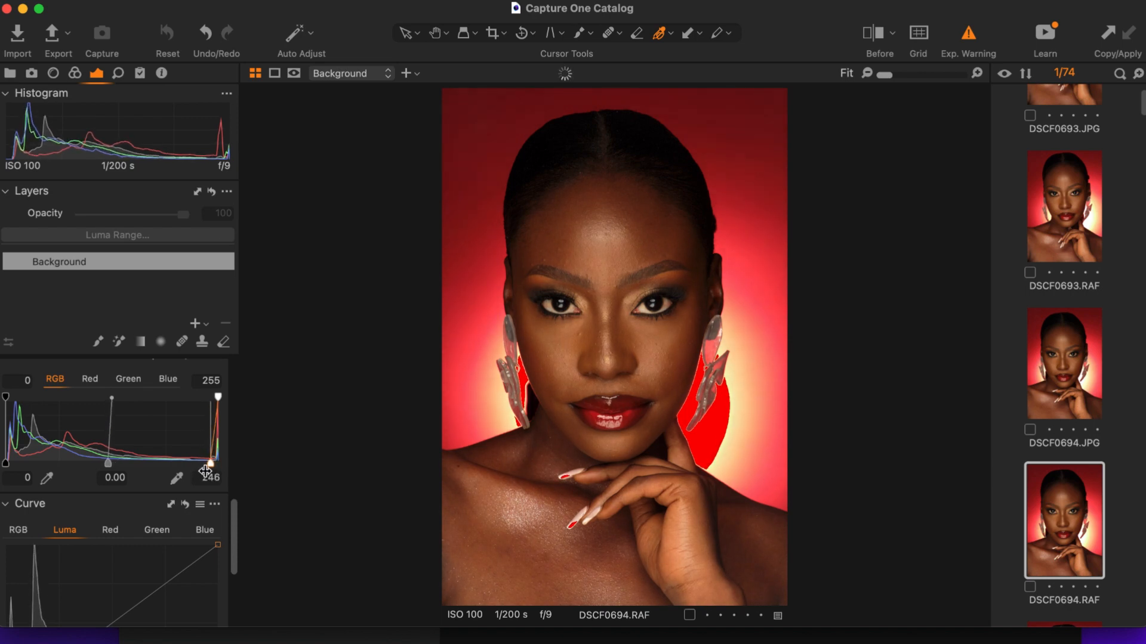
# - Add a midpoint to the Luma curve and place it at input 123, output 123
pyautogui.moveTo(233, 525); pyautogui.dragTo(233, 548)
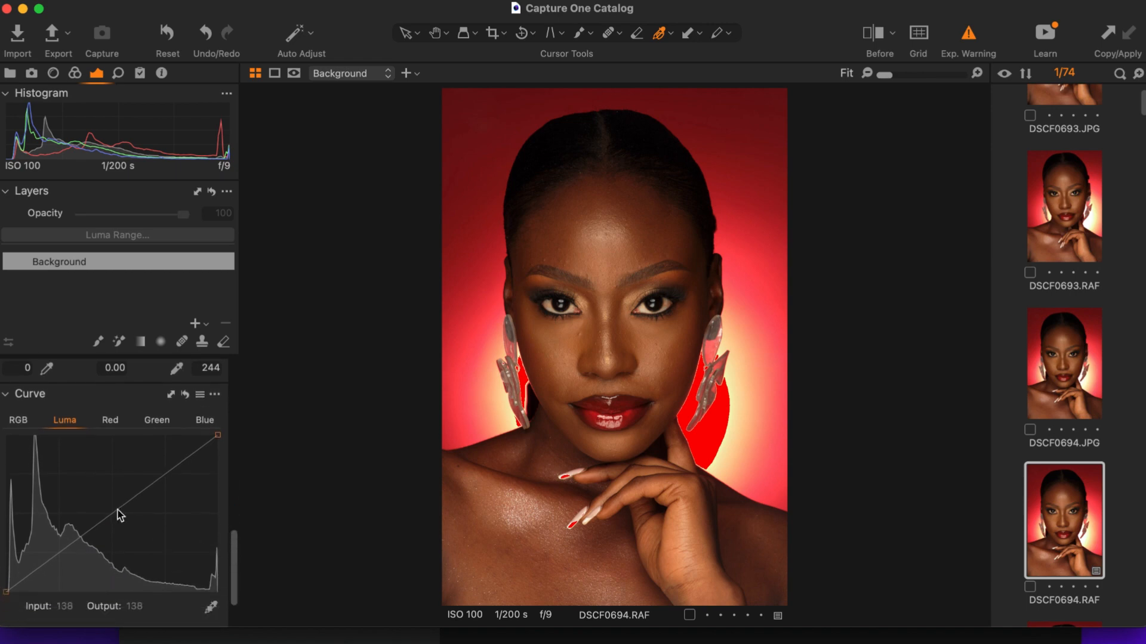
pyautogui.moveTo(114, 512); pyautogui.dragTo(110, 519)
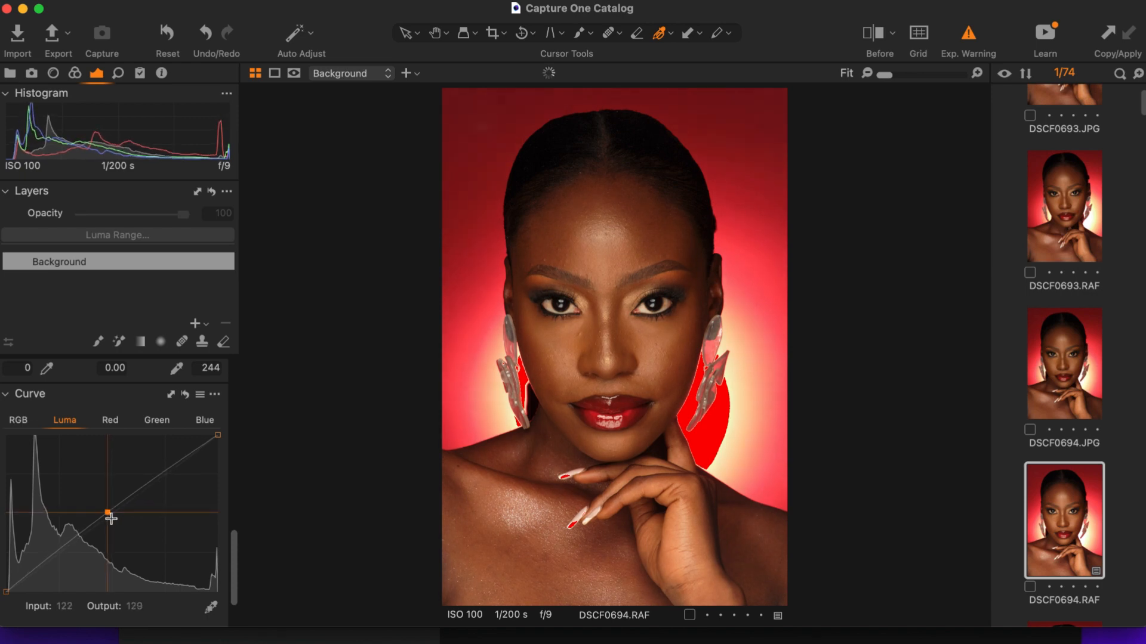
pyautogui.click(19, 420)
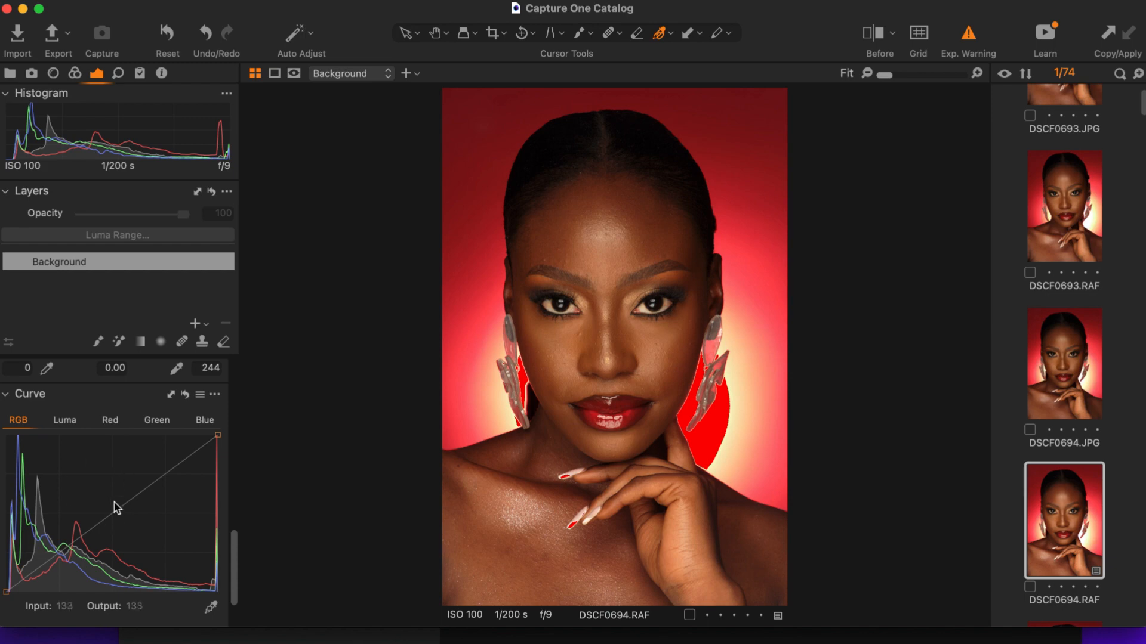
pyautogui.click(65, 420)
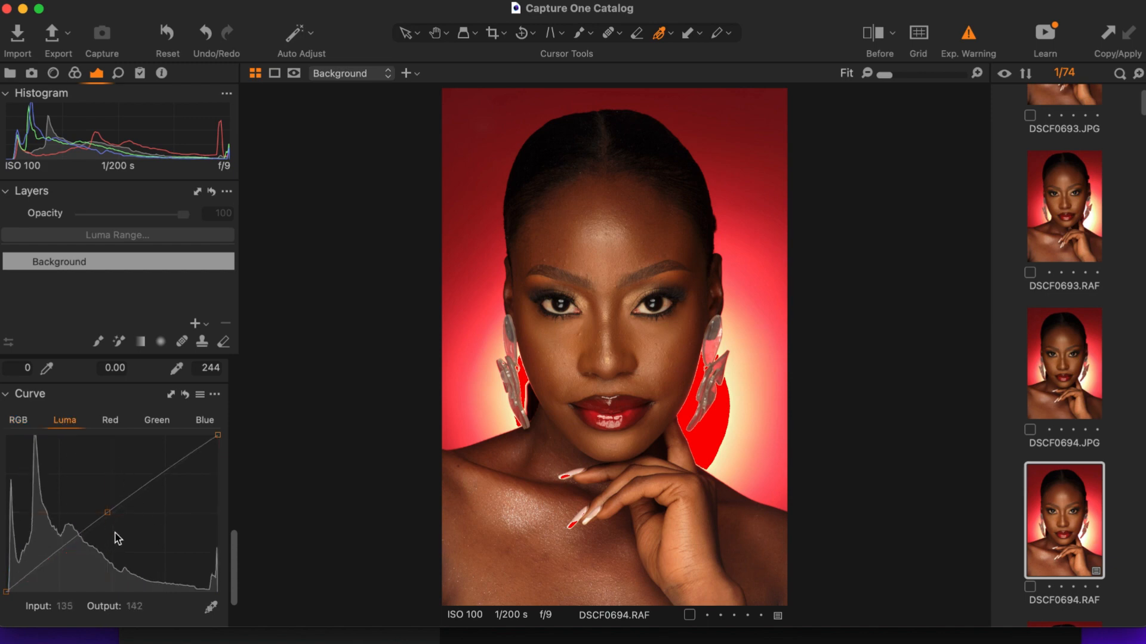
pyautogui.moveTo(104, 516); pyautogui.dragTo(108, 517)
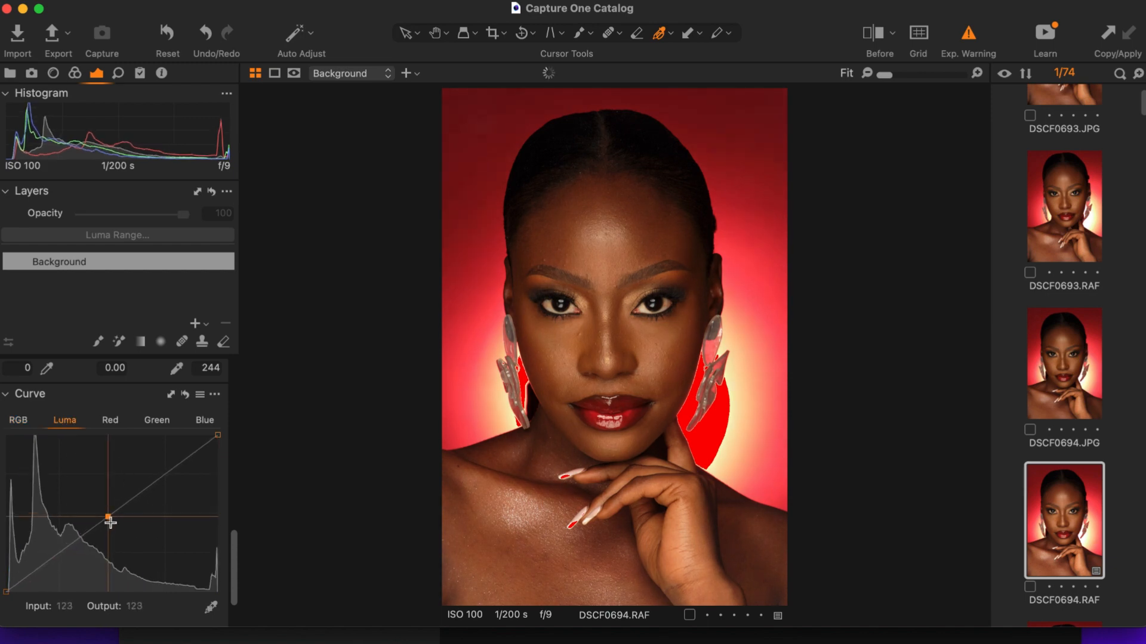
# - Raise the RGB Levels shadow input point to 3 and fine-tune the highlight input point at 244
pyautogui.scroll(-4, 234, 557)
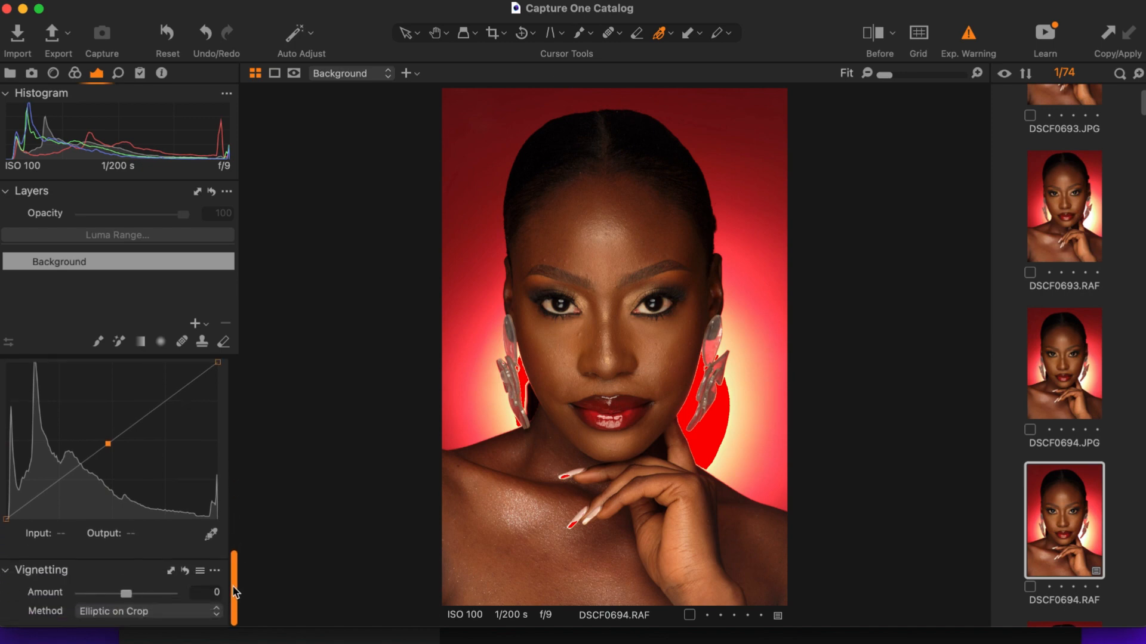
pyautogui.moveTo(228, 543); pyautogui.dragTo(223, 508)
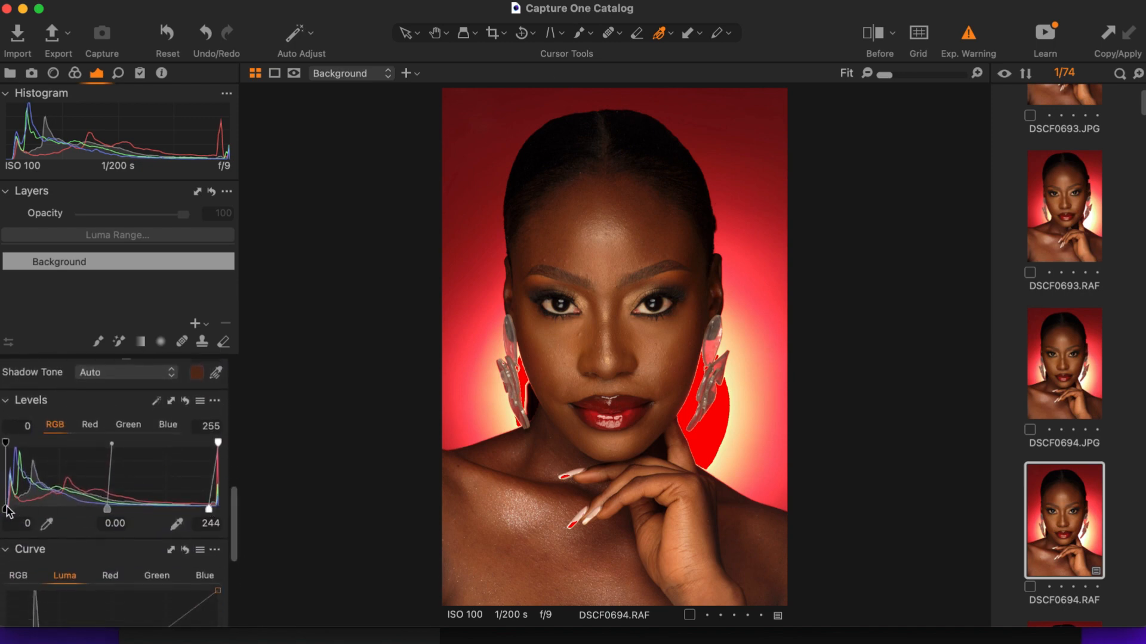
pyautogui.moveTo(6, 511); pyautogui.dragTo(8, 511)
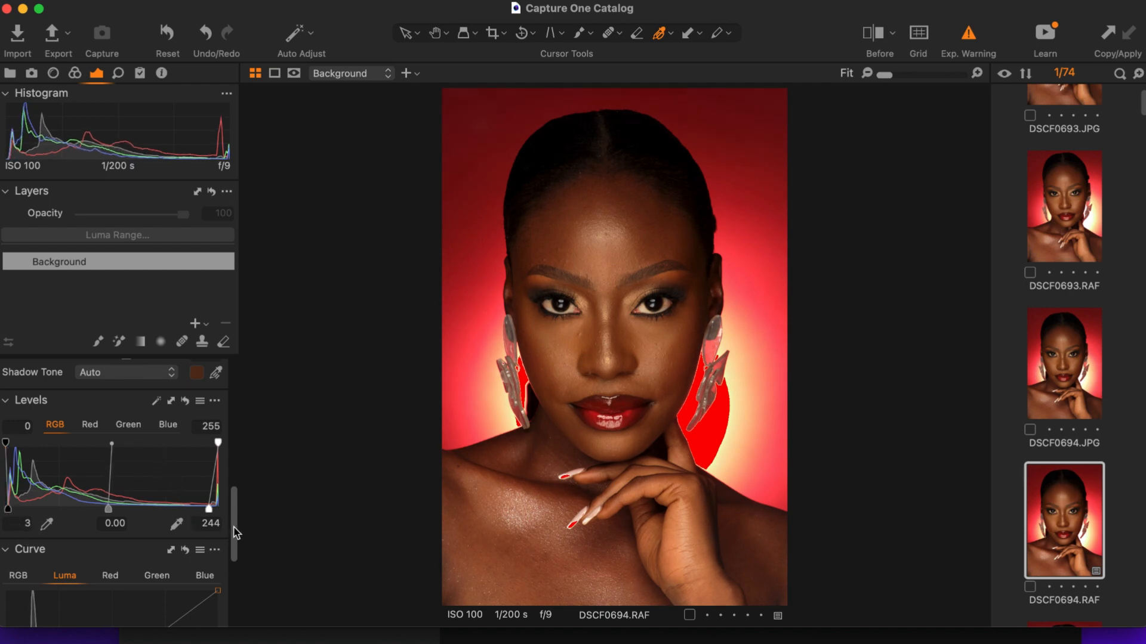
pyautogui.moveTo(237, 533); pyautogui.dragTo(236, 506)
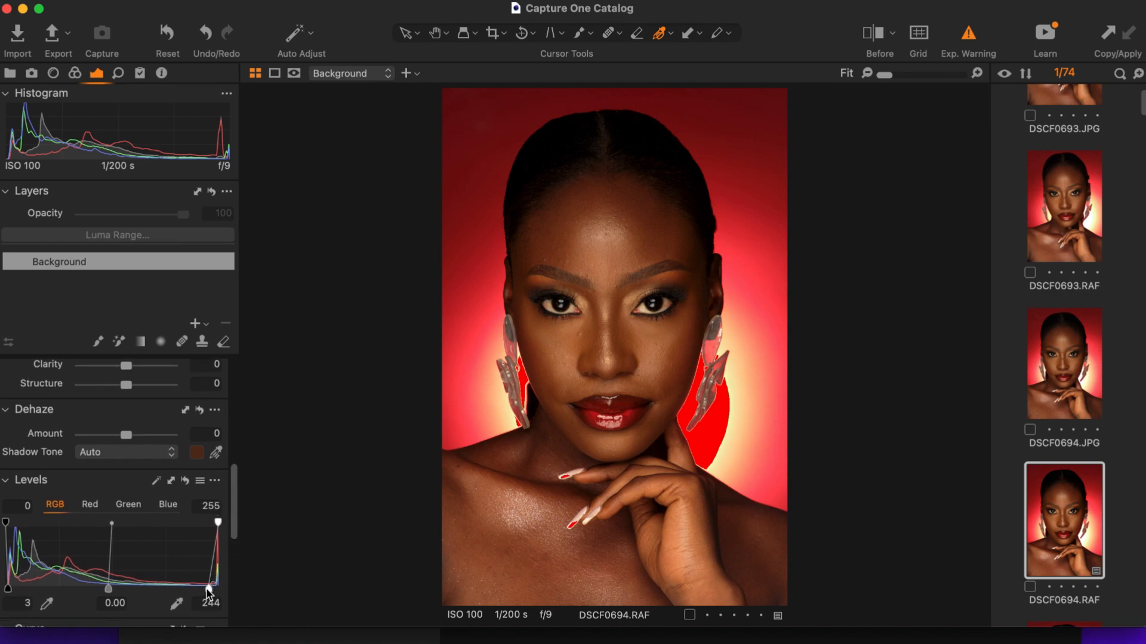
pyautogui.moveTo(206, 590); pyautogui.dragTo(207, 590)
# - Set the Dehaze shadow tone to Manual, sample it from the forehead skin, and set the Dehaze amount to -39
pyautogui.moveTo(126, 436); pyautogui.dragTo(131, 439)
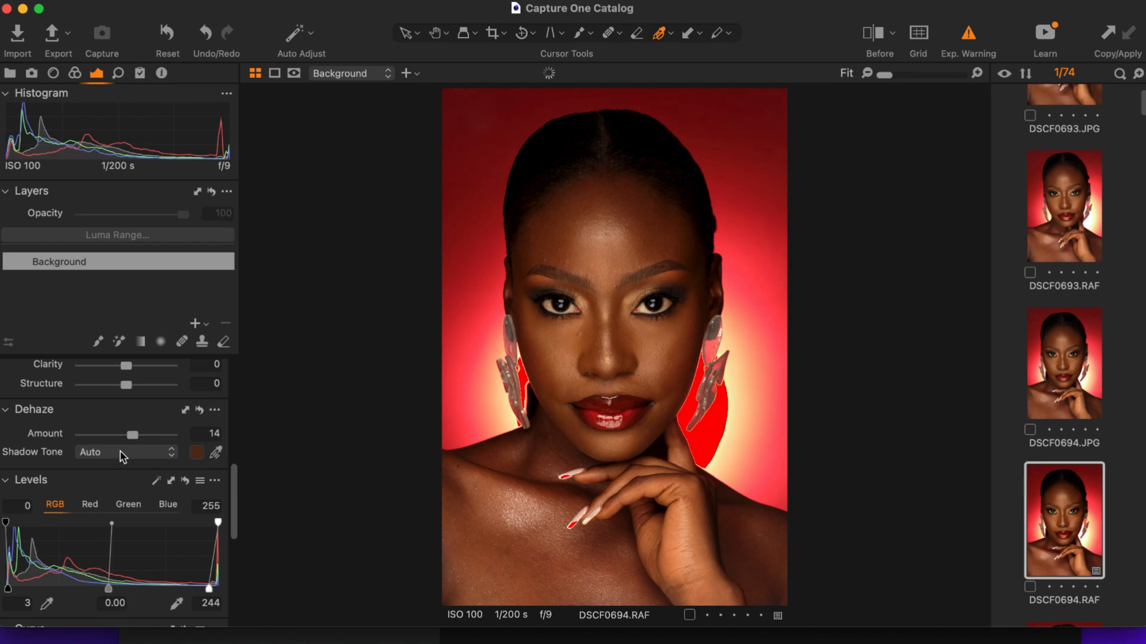
pyautogui.click(122, 455)
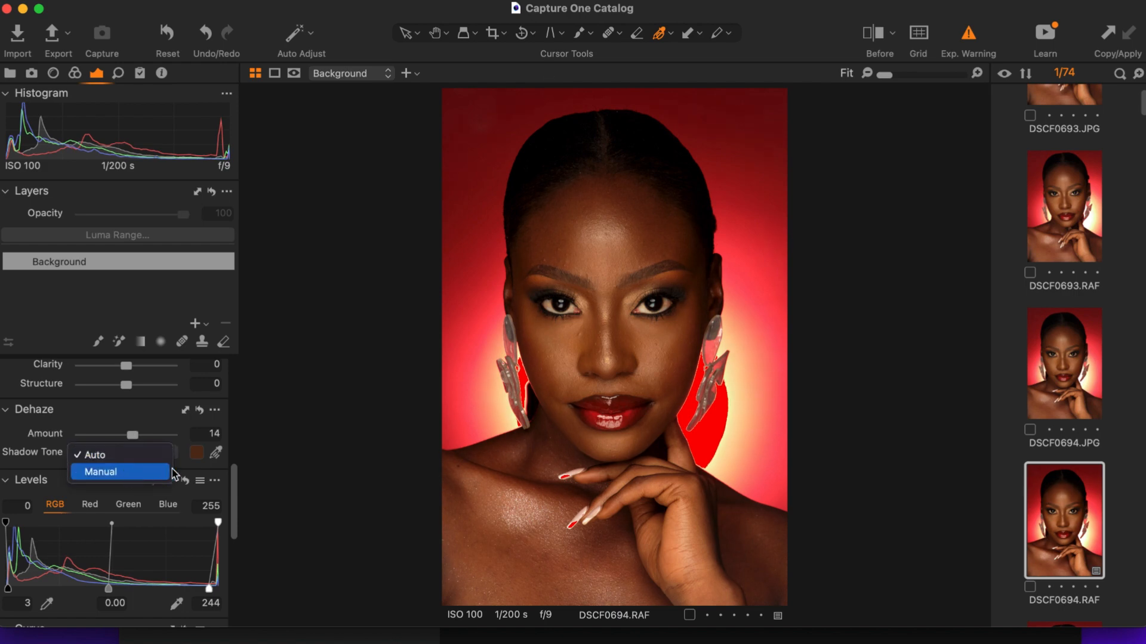
pyautogui.click(119, 472)
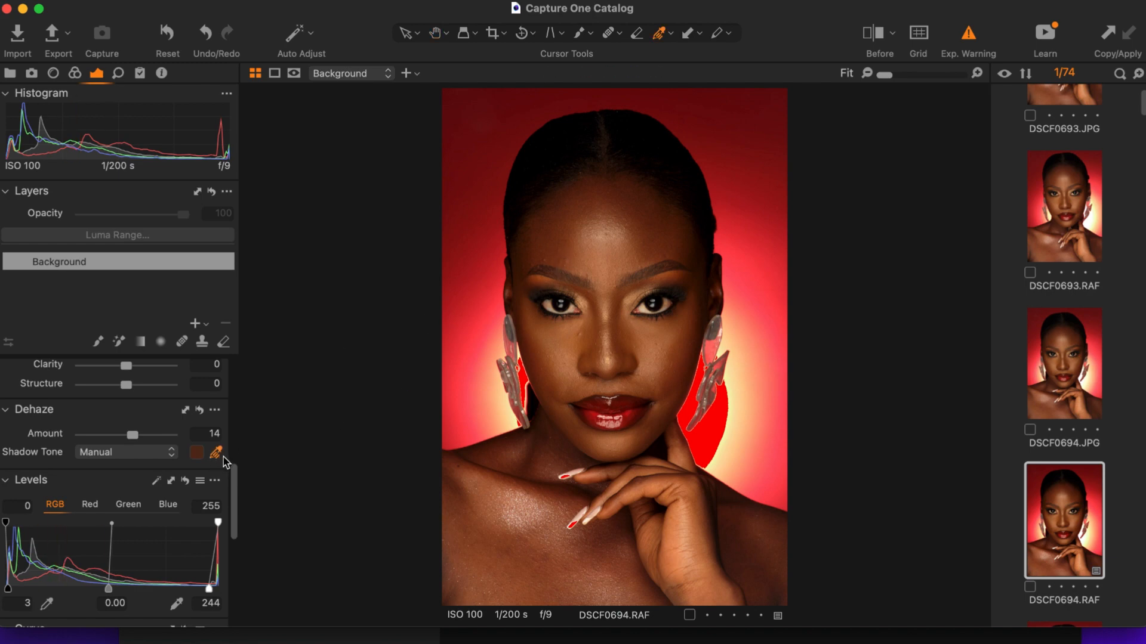
pyautogui.click(606, 217)
pyautogui.moveTo(136, 439); pyautogui.dragTo(108, 435)
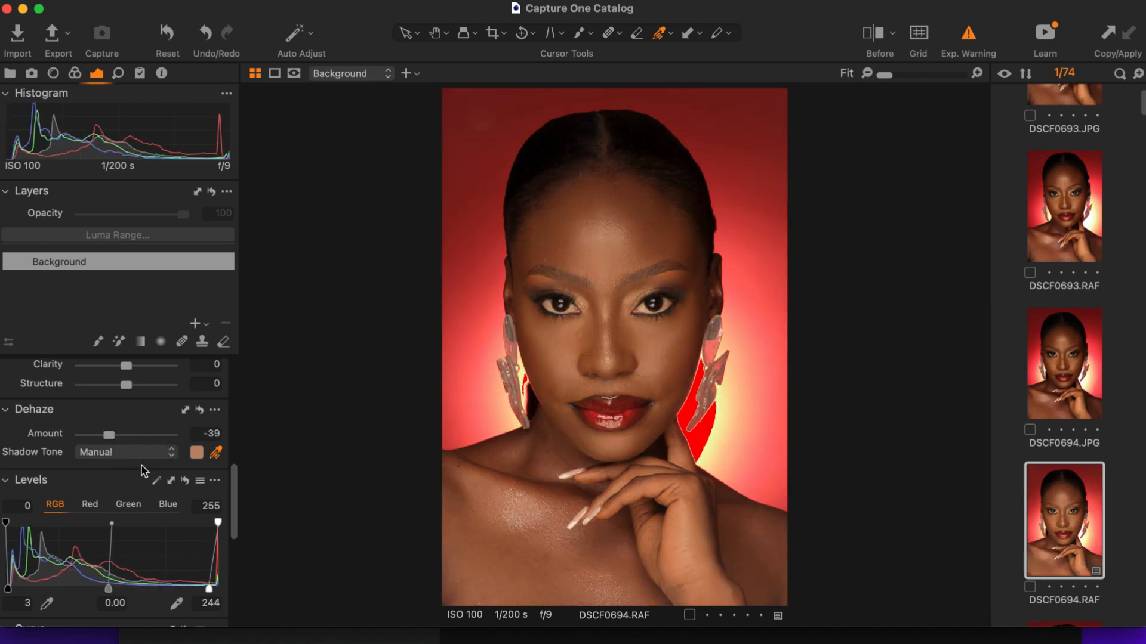
# - Switch the Dehaze shadow tone to Auto and set the Dehaze amount to 12
pyautogui.click(133, 454)
pyautogui.click(124, 437)
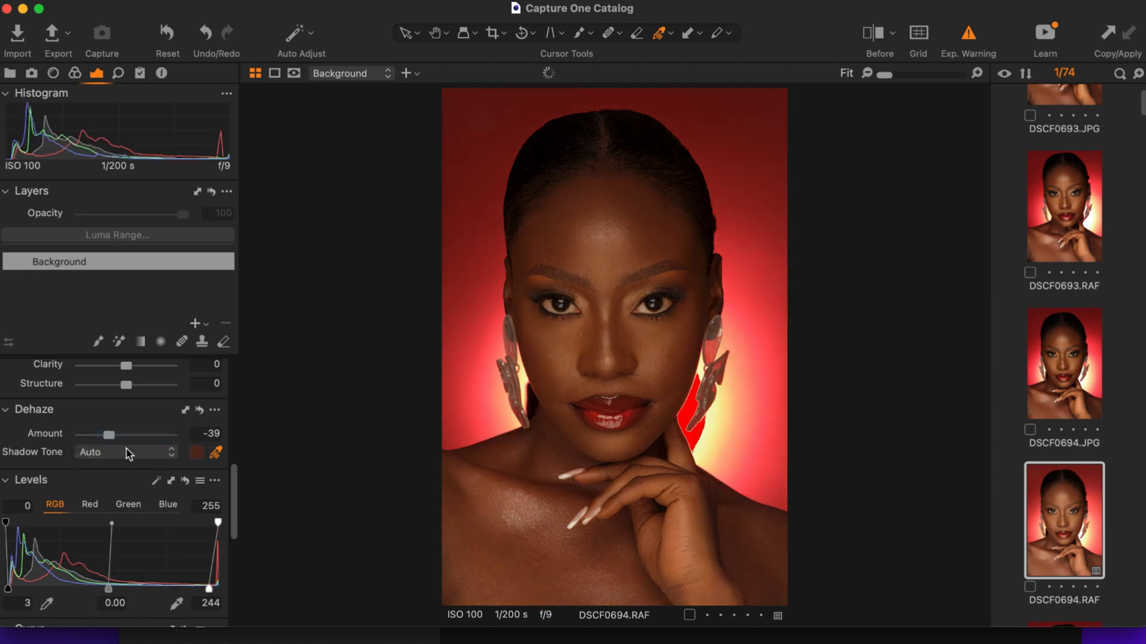
pyautogui.doubleClick(111, 435)
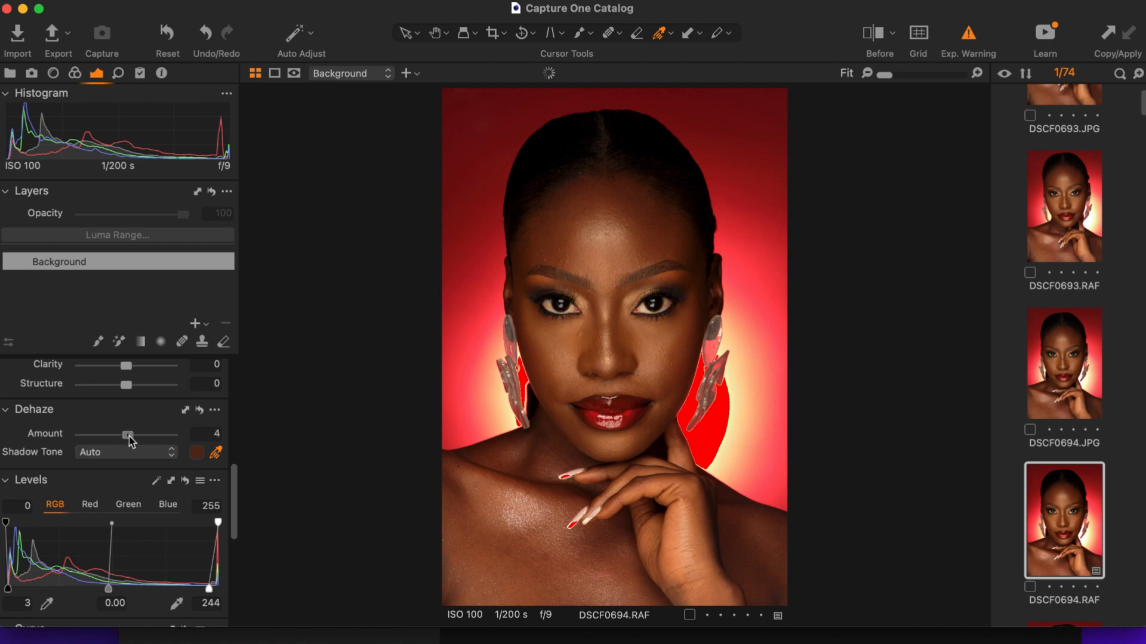
pyautogui.moveTo(129, 436); pyautogui.dragTo(132, 437)
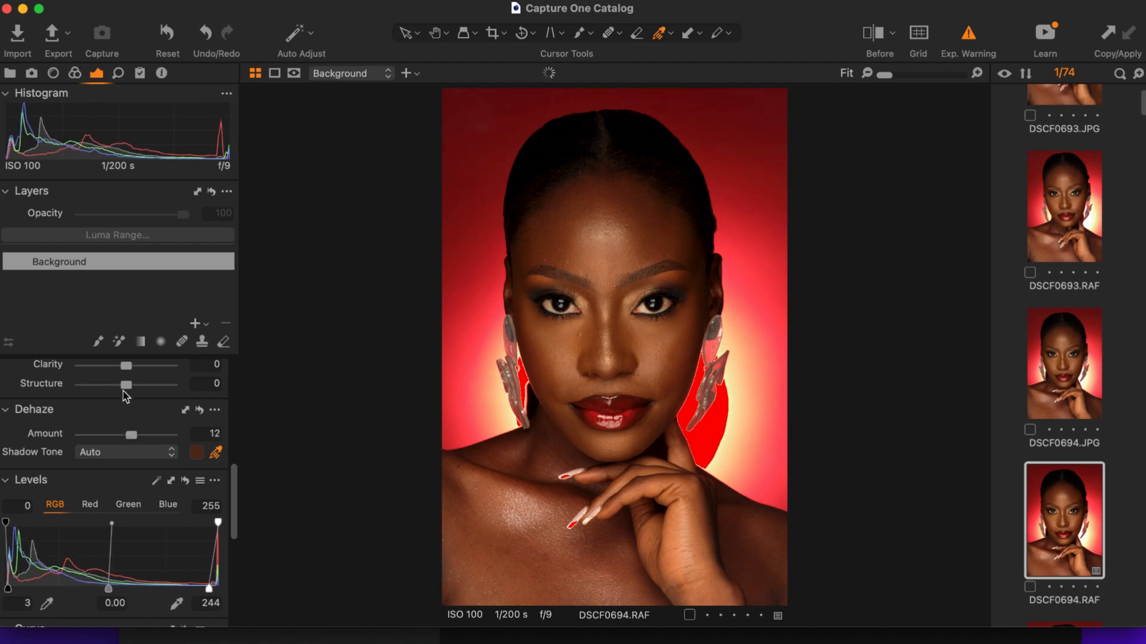
# - Set Clarity to 6, and in High Dynamic Range set Black to -10 and Shadow to 11
pyautogui.moveTo(235, 496); pyautogui.dragTo(234, 455)
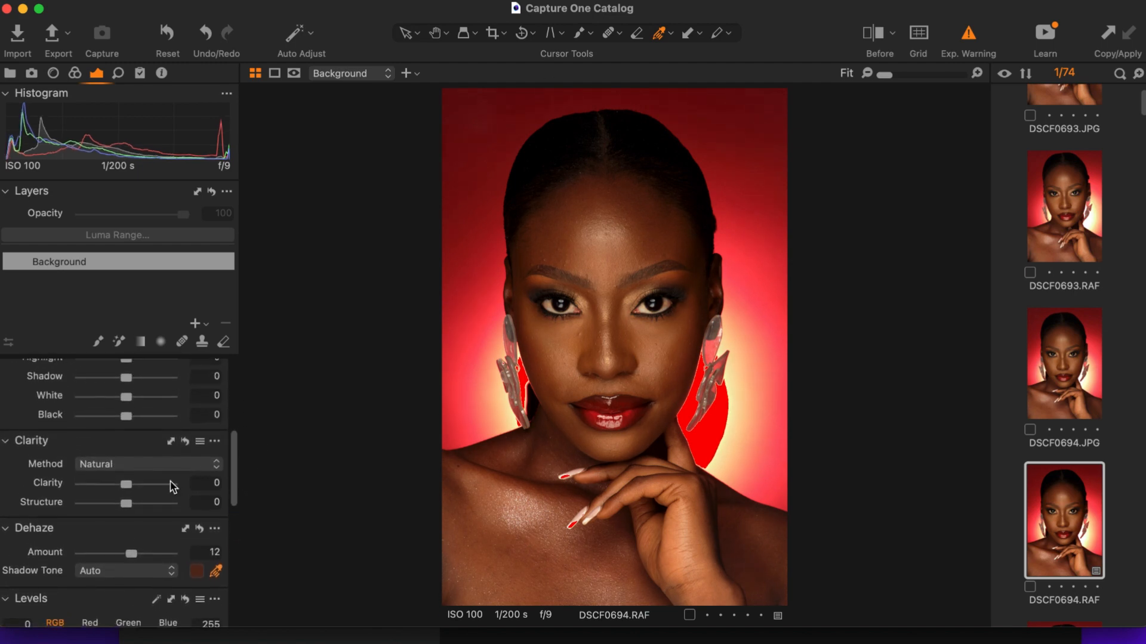
pyautogui.moveTo(129, 489); pyautogui.dragTo(132, 487)
pyautogui.moveTo(126, 417); pyautogui.dragTo(124, 426)
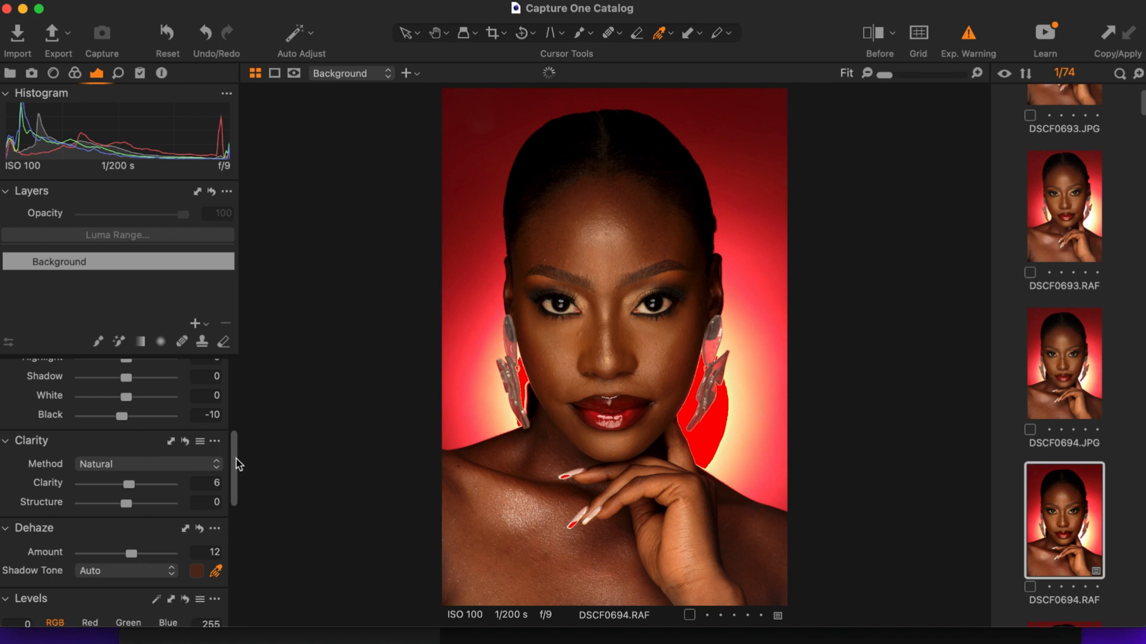
pyautogui.scroll(3, 152, 470)
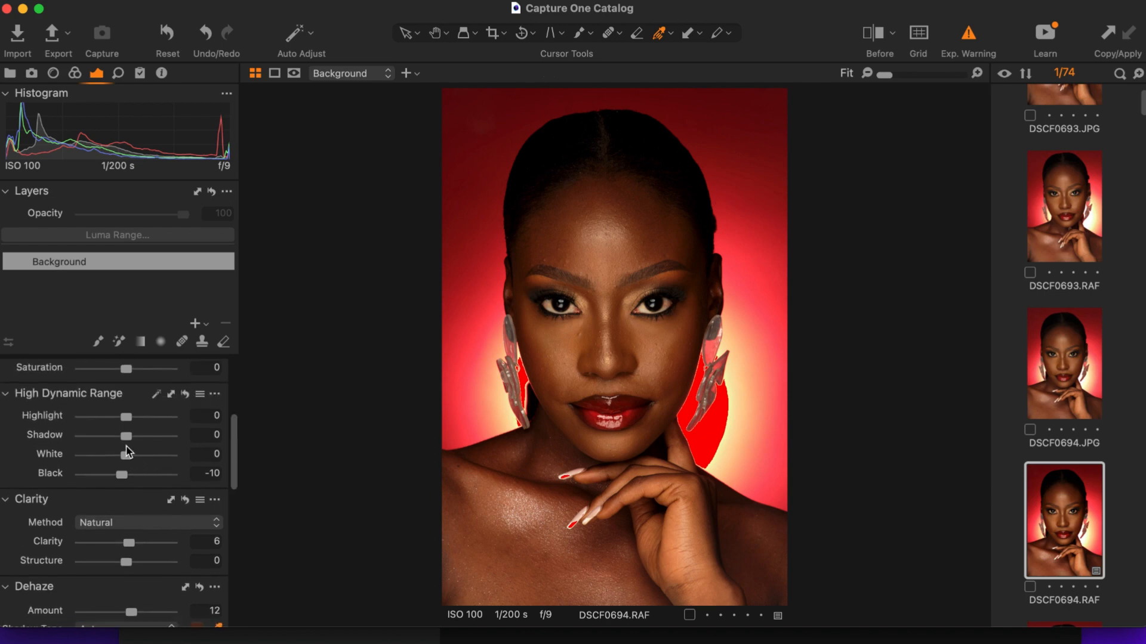
pyautogui.moveTo(126, 436); pyautogui.dragTo(131, 437)
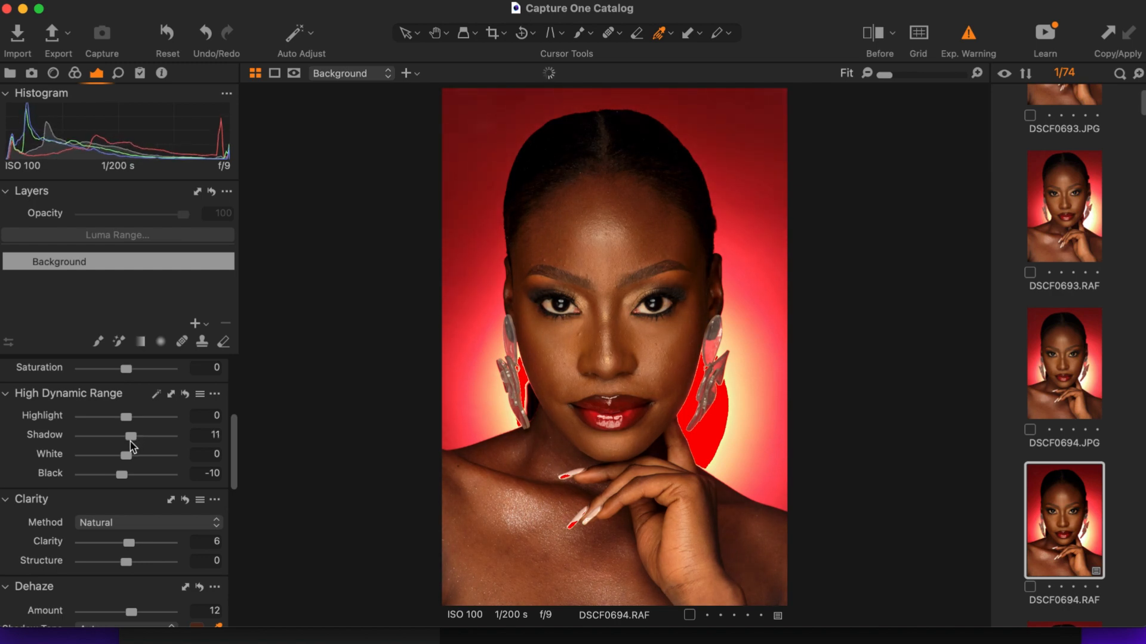
# - Set the Exposure tool's Contrast to 4 and Saturation to 2
pyautogui.moveTo(233, 440); pyautogui.dragTo(215, 425)
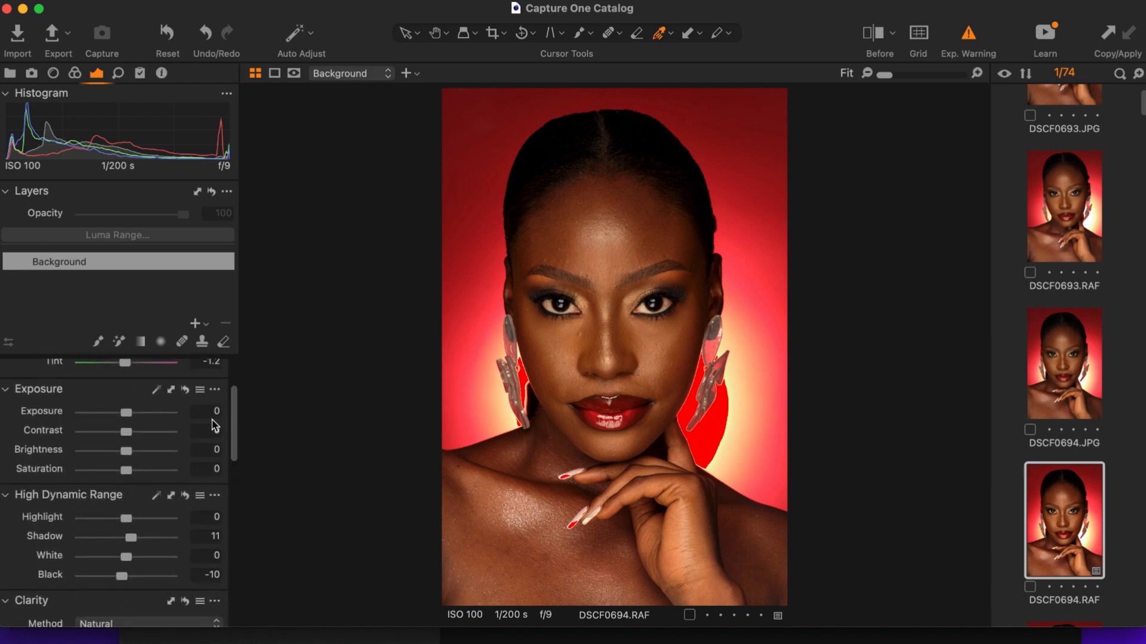
pyautogui.click(206, 471)
pyautogui.moveTo(234, 446); pyautogui.dragTo(233, 445)
pyautogui.moveTo(129, 440); pyautogui.dragTo(138, 439)
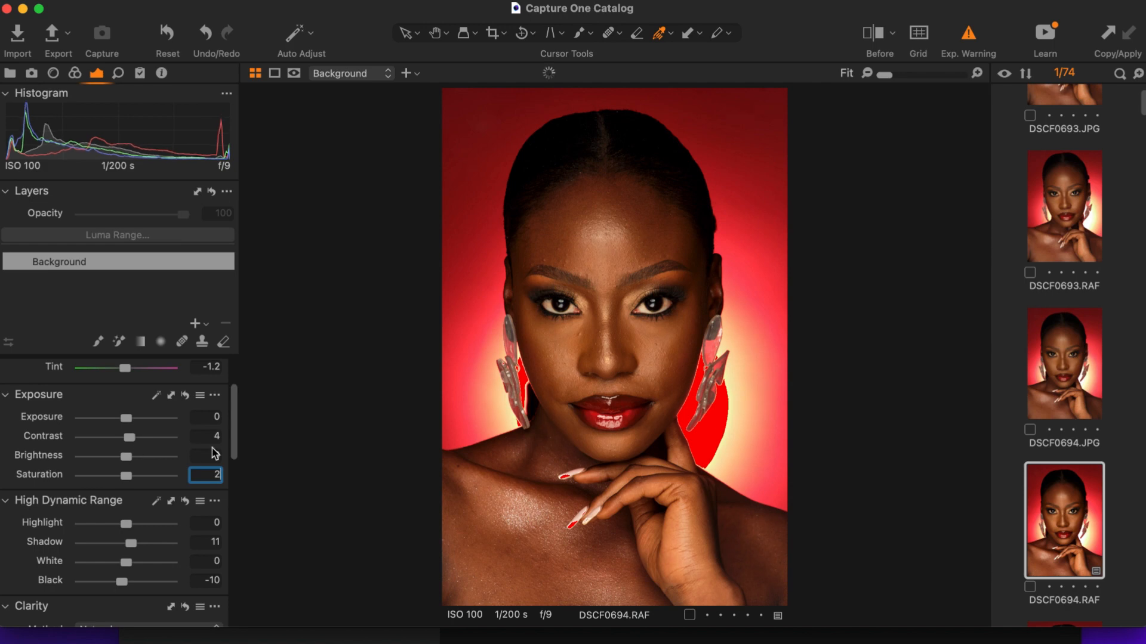
# - Open the Color Editor's Skin Tone mode and sample the skin color from the forehead
pyautogui.moveTo(232, 440); pyautogui.dragTo(231, 382)
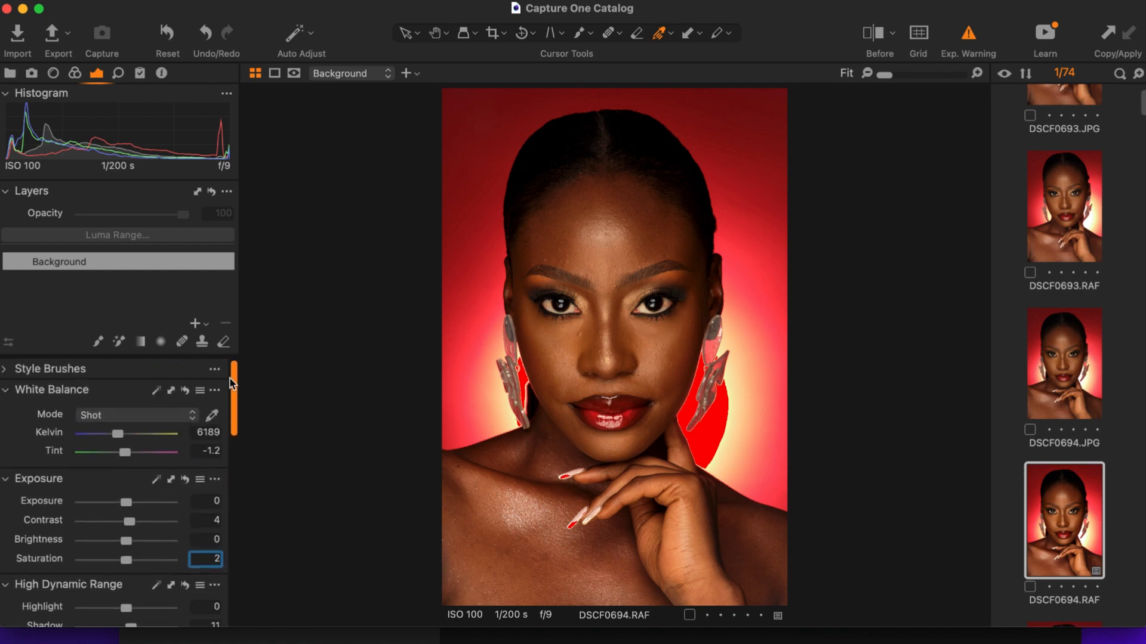
pyautogui.click(75, 73)
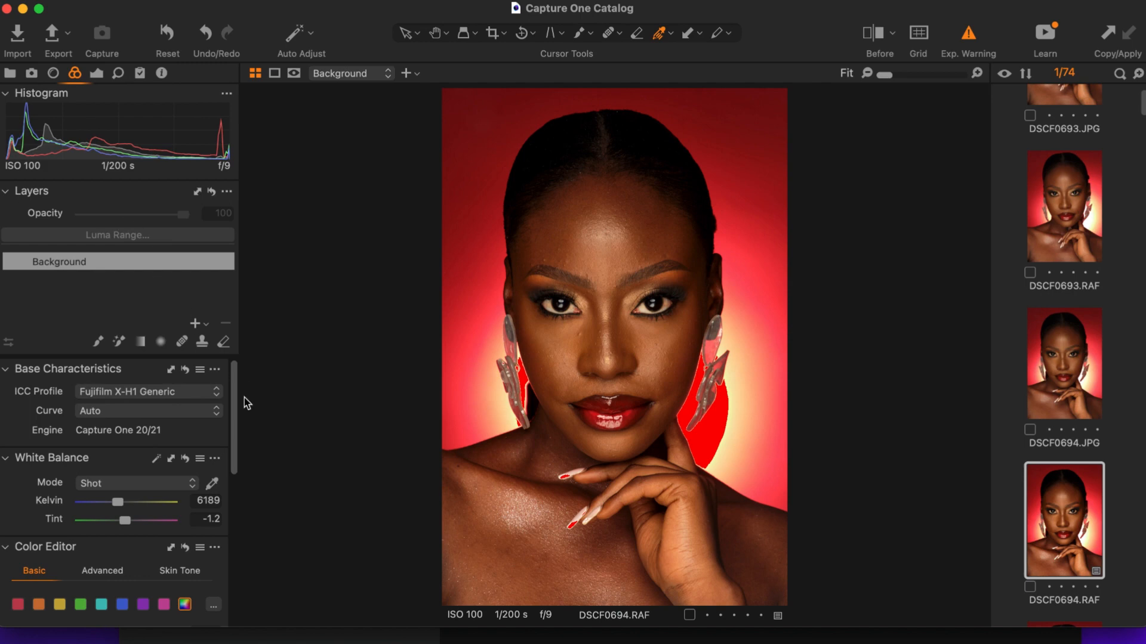
pyautogui.moveTo(235, 446); pyautogui.dragTo(238, 476)
pyautogui.click(189, 449)
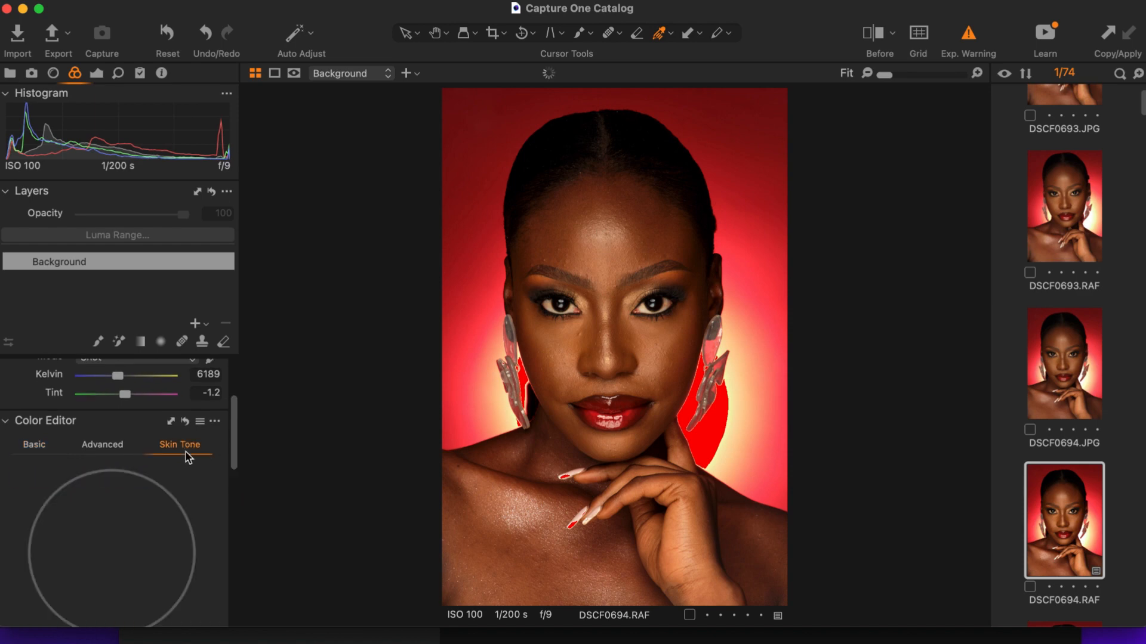
pyautogui.moveTo(235, 446); pyautogui.dragTo(226, 493)
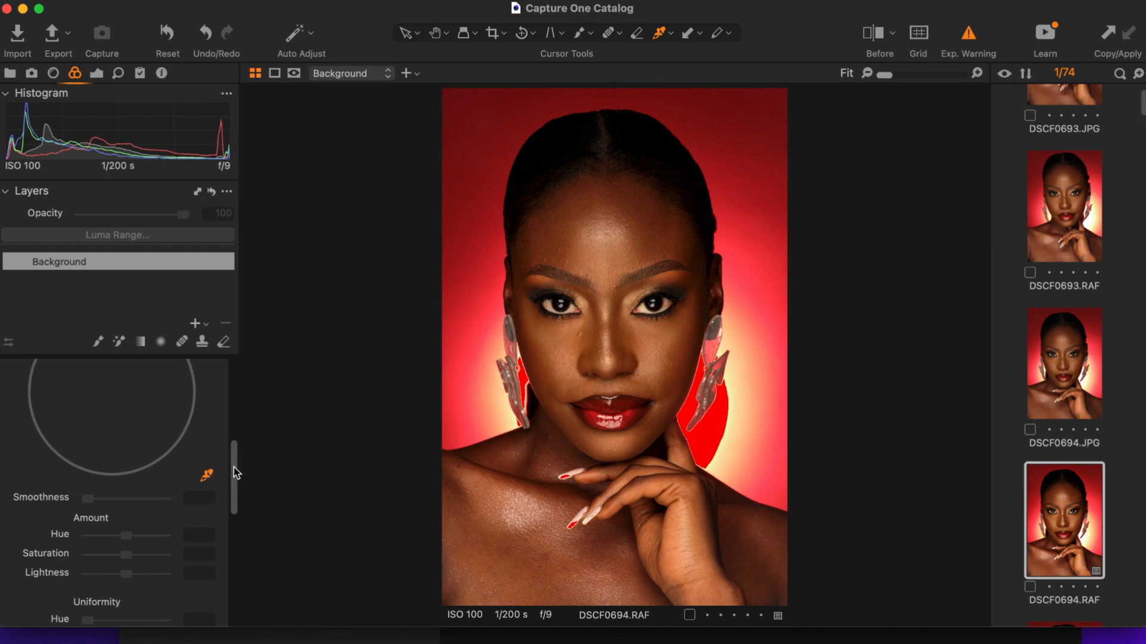
pyautogui.moveTo(237, 473)
pyautogui.mouseDown()
pyautogui.moveTo(238, 443)
pyautogui.moveTo(238, 459)
pyautogui.mouseUp()
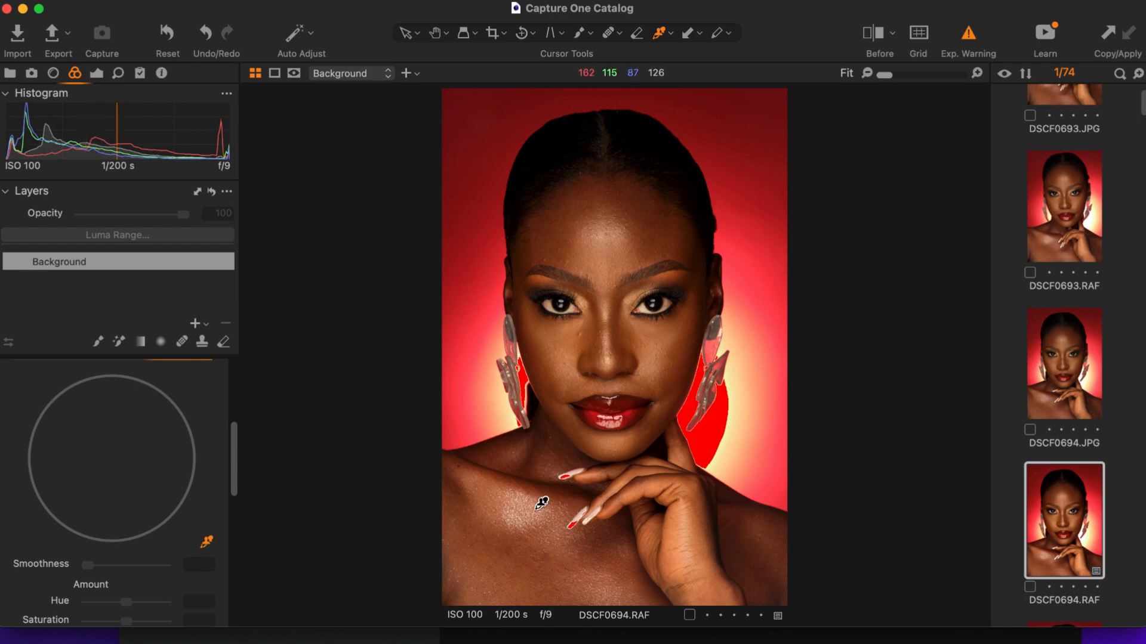
pyautogui.click(585, 221)
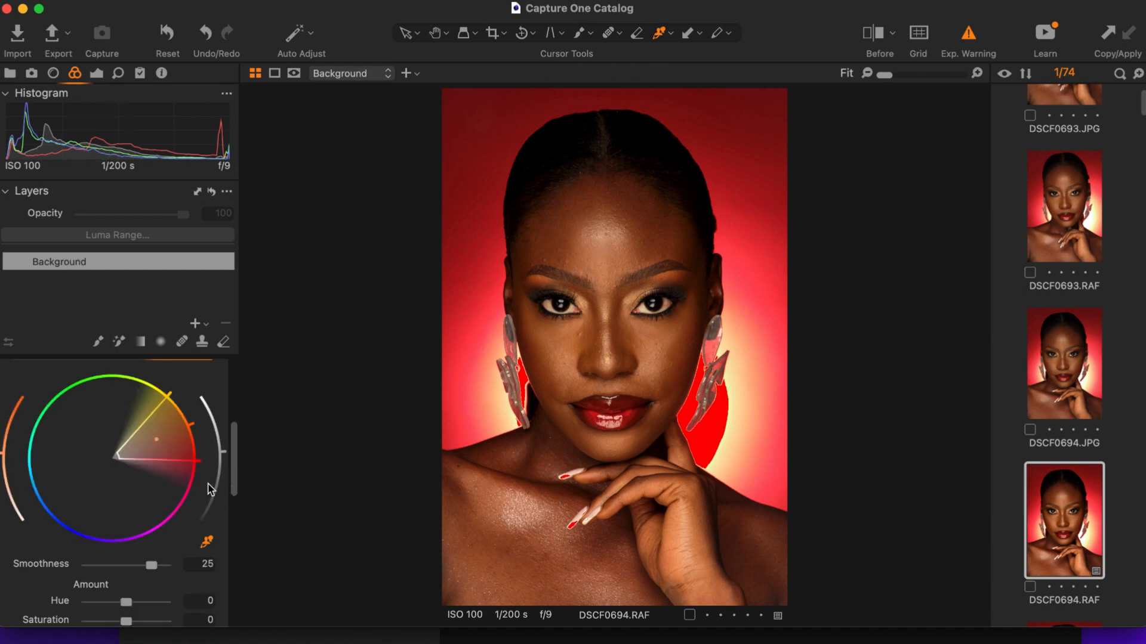
# - Narrow the selected skin tone range on the color wheel by moving its red-side boundary toward orange
pyautogui.scroll(-3, 232, 498)
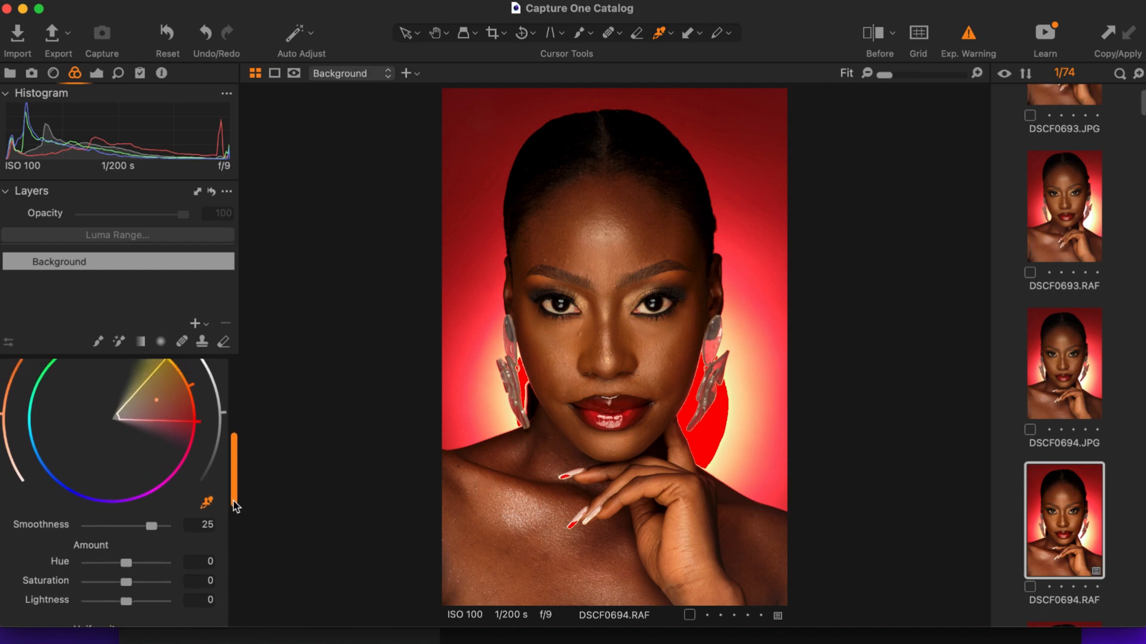
pyautogui.moveTo(199, 426); pyautogui.dragTo(195, 392)
pyautogui.scroll(-3, 234, 463)
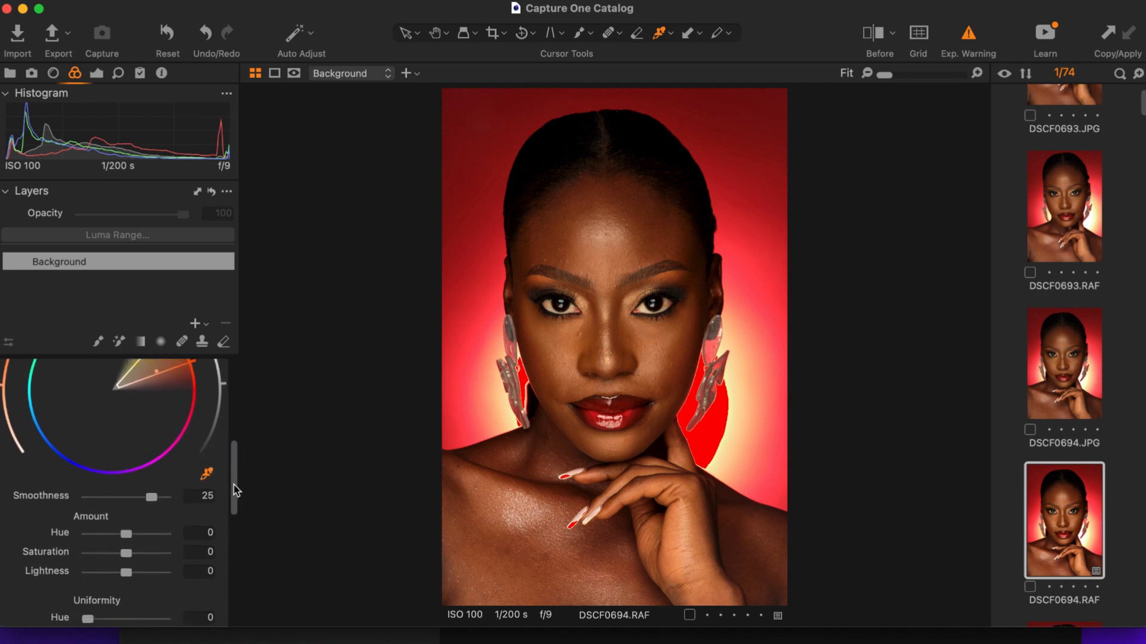
pyautogui.scroll(5, 234, 486)
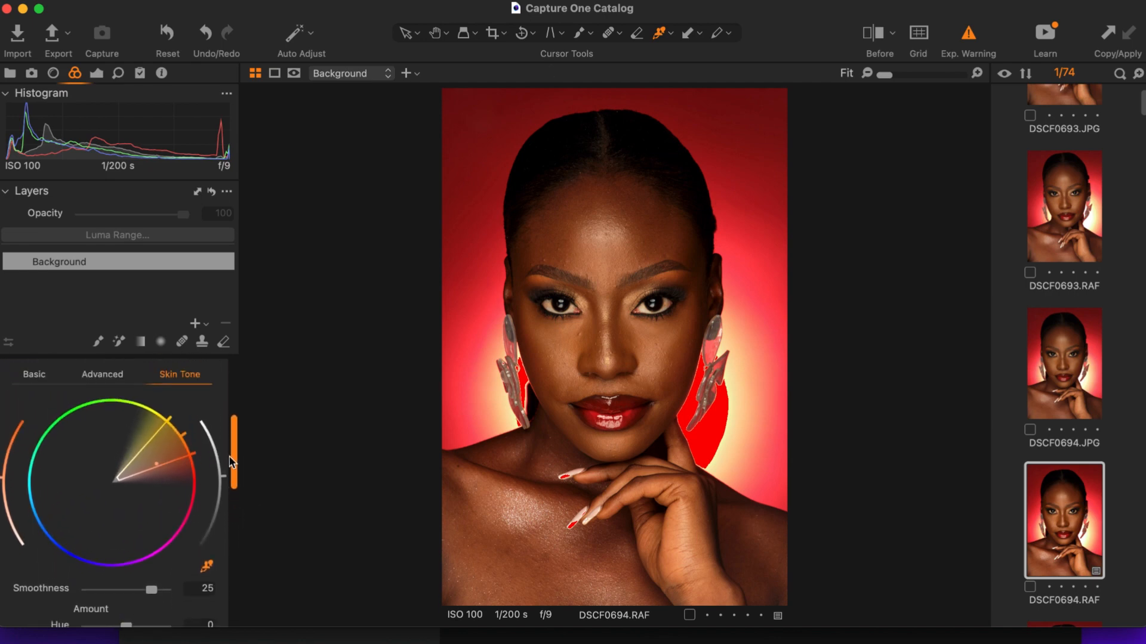
# - Set the skin tone Amount to Hue -1.3, Saturation 4.2 and Lightness -1.3, and the Uniformity to Hue 17.1 and Saturation 9.6
pyautogui.scroll(-7, 231, 462)
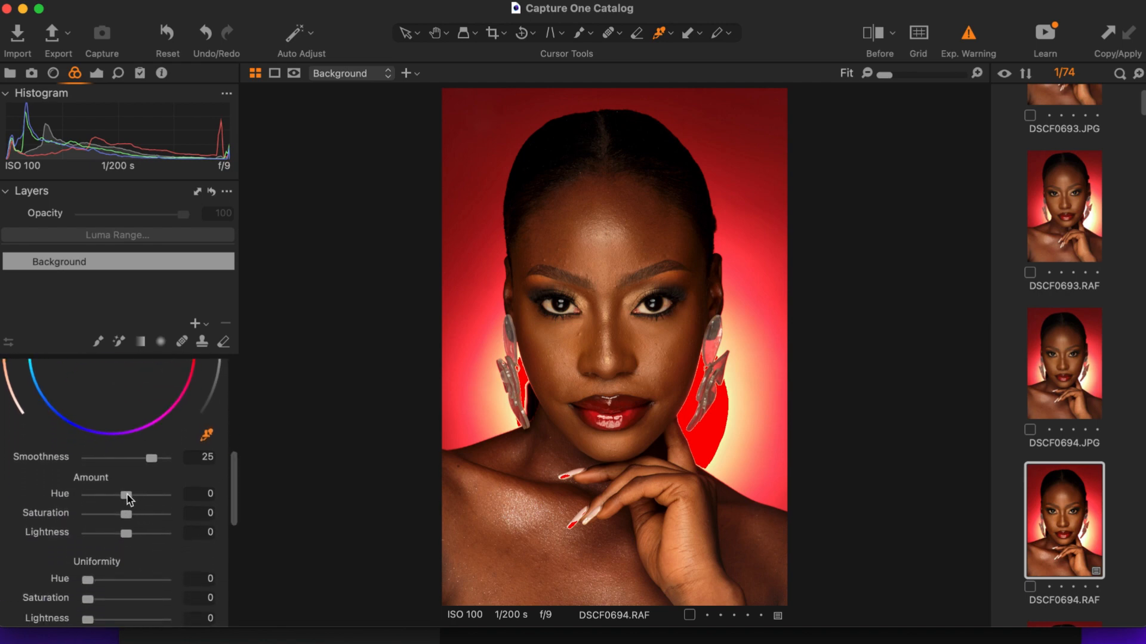
pyautogui.moveTo(126, 495); pyautogui.dragTo(100, 496)
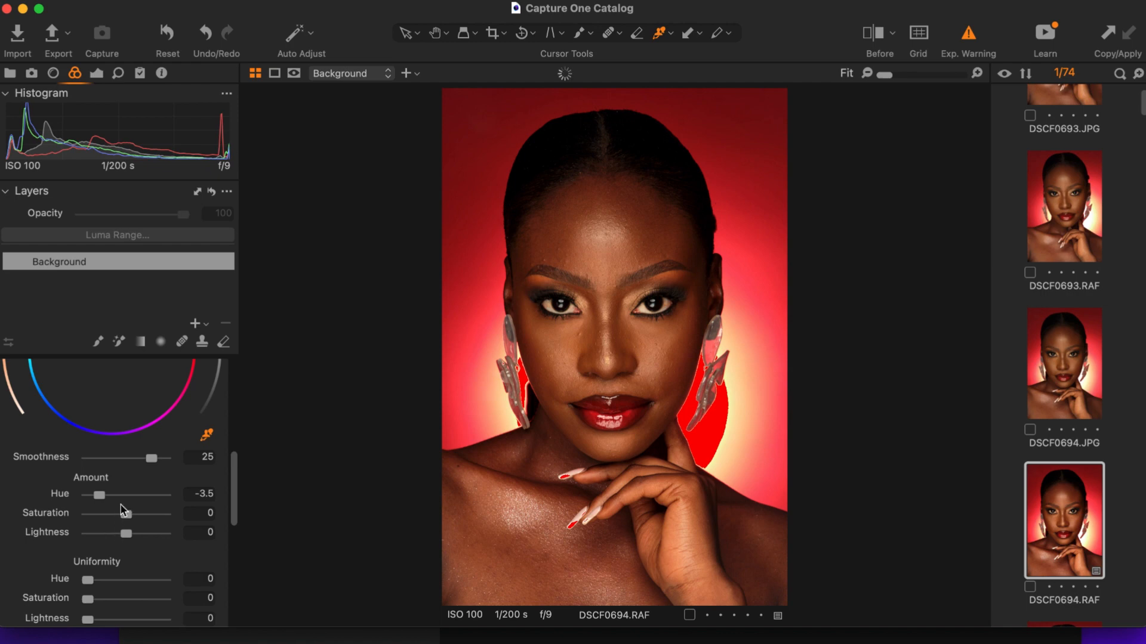
pyautogui.moveTo(99, 495); pyautogui.dragTo(106, 496)
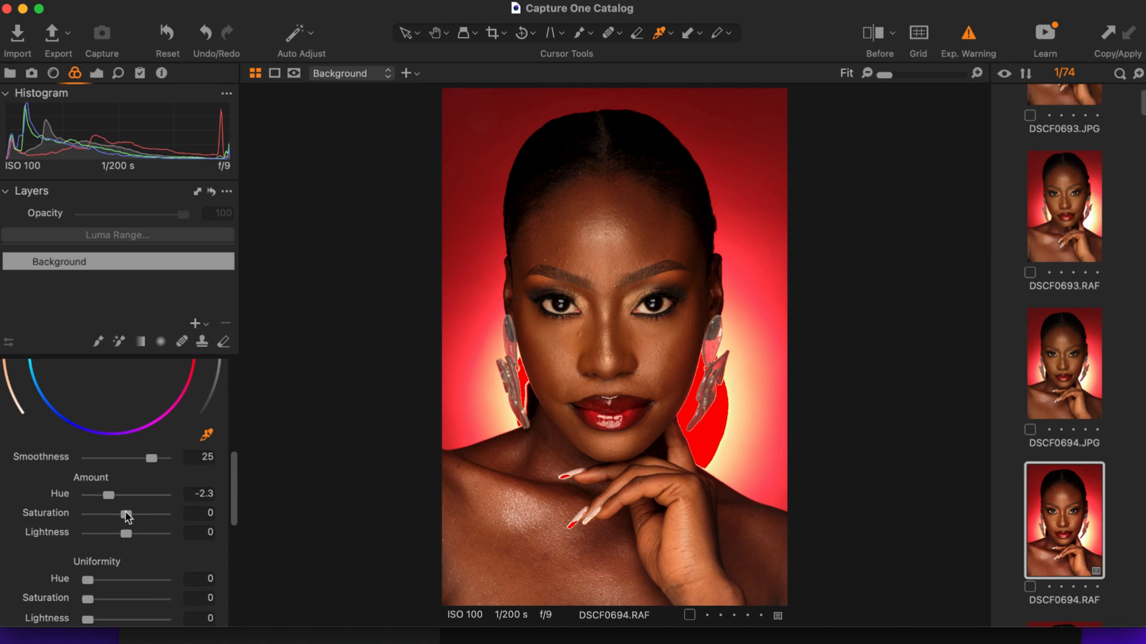
pyautogui.moveTo(131, 515); pyautogui.dragTo(123, 538)
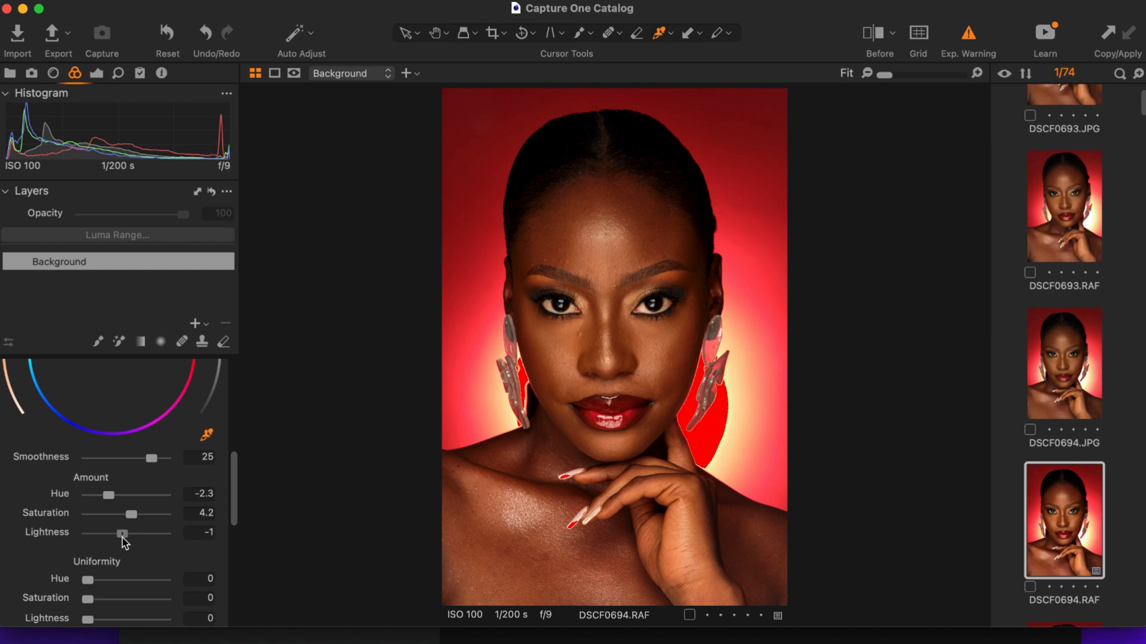
pyautogui.moveTo(123, 538); pyautogui.dragTo(121, 537)
pyautogui.moveTo(109, 497); pyautogui.dragTo(117, 499)
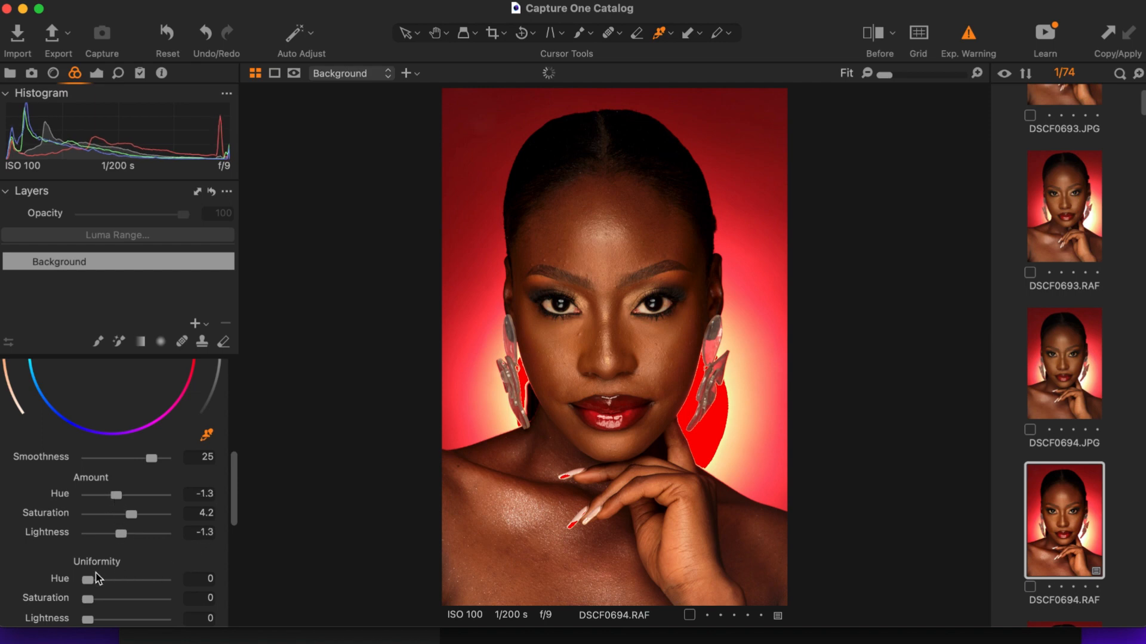
pyautogui.moveTo(89, 580); pyautogui.dragTo(94, 602)
pyautogui.scroll(-5, 230, 496)
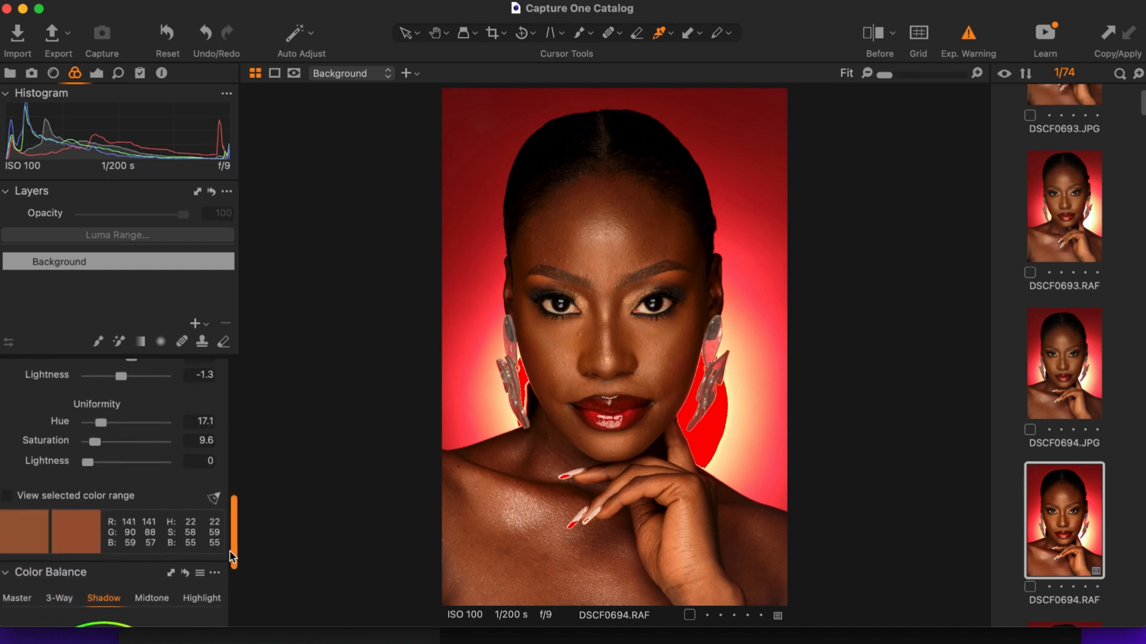
# - Turn on the split before/after view and sweep the divider across the portrait to compare the edits
pyautogui.click(869, 38)
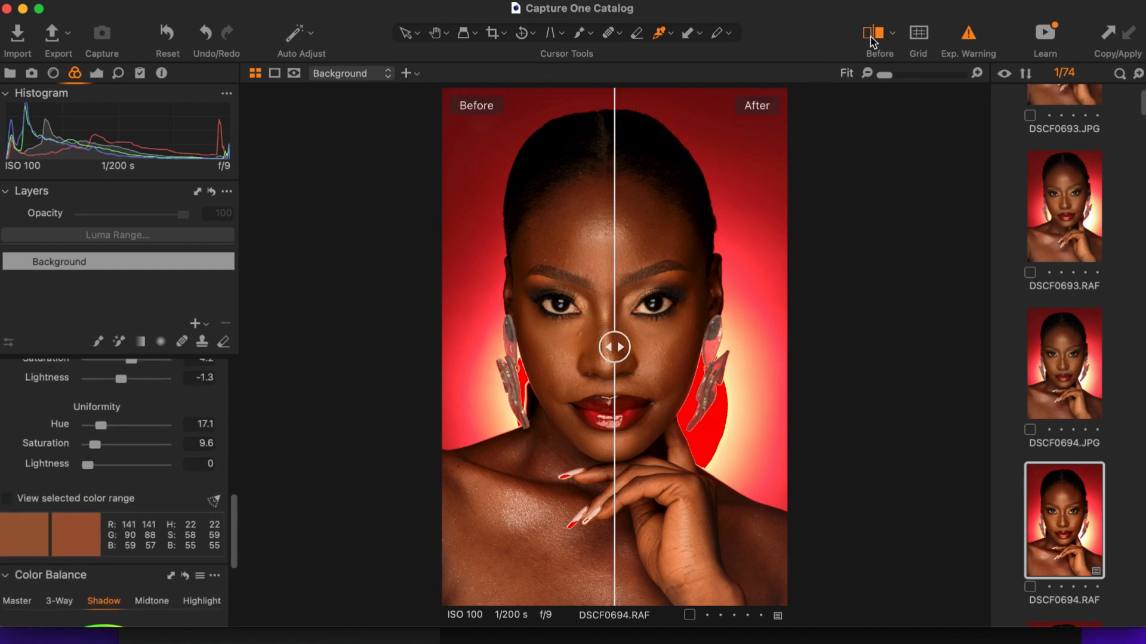
pyautogui.moveTo(600, 361); pyautogui.dragTo(418, 459)
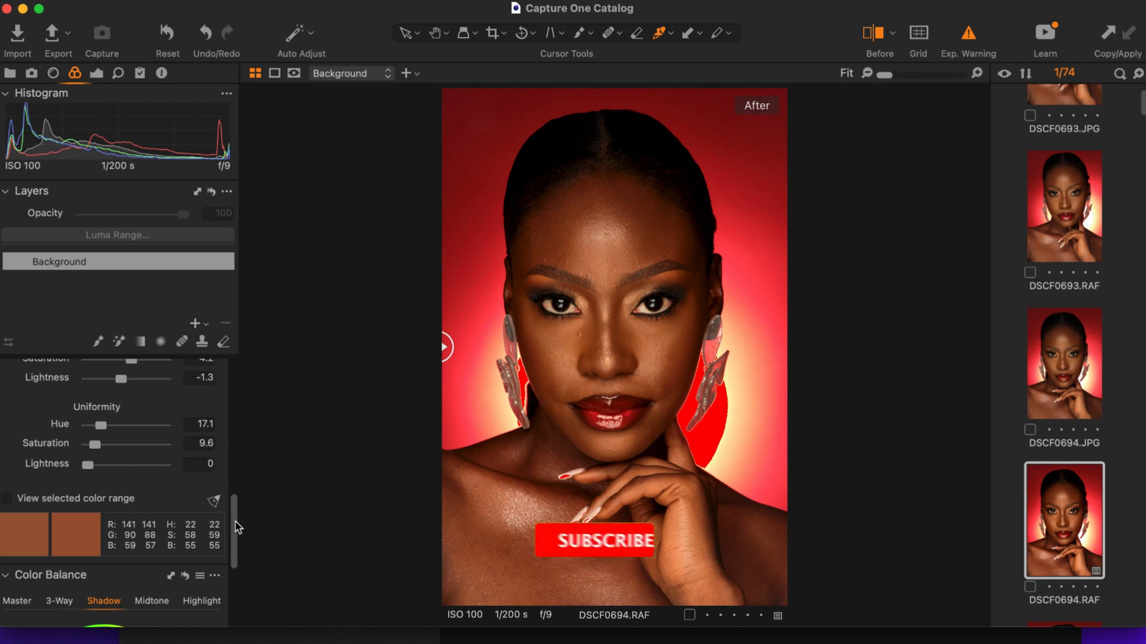
# - Set the Saturation of the orange range to 2 in the Color Editor's Basic mode
pyautogui.moveTo(235, 521); pyautogui.dragTo(227, 434)
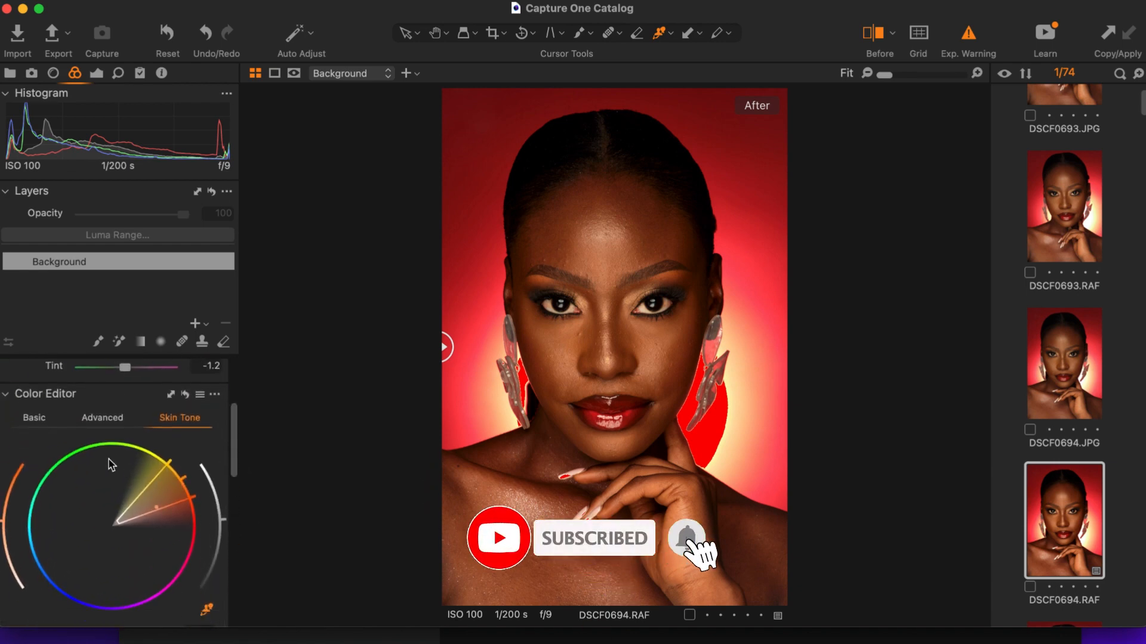
pyautogui.click(34, 433)
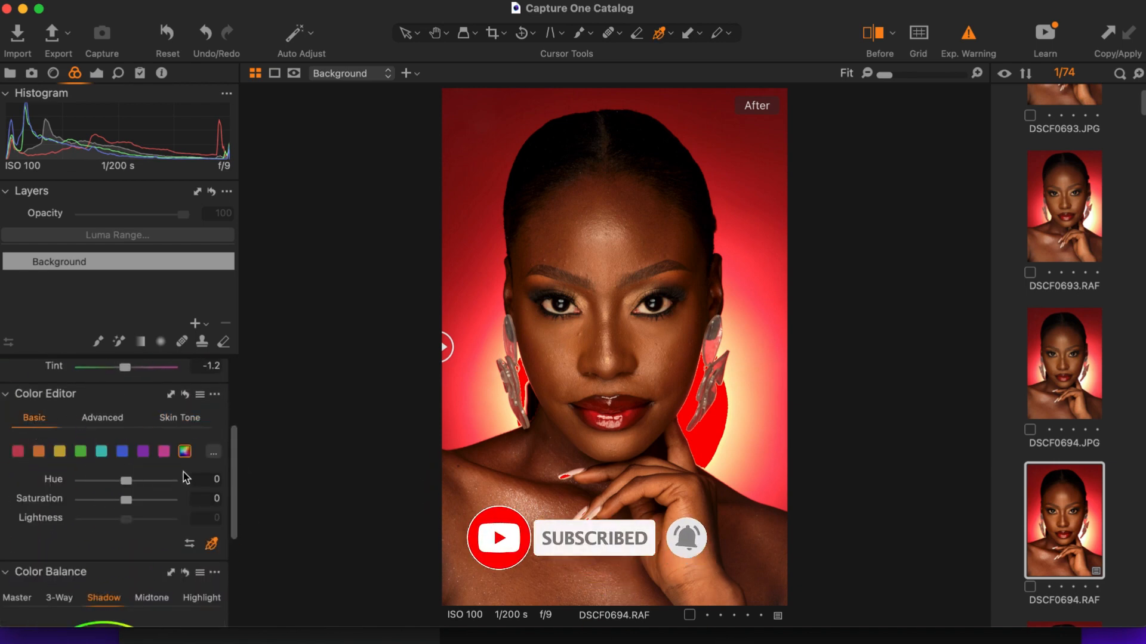
pyautogui.click(41, 453)
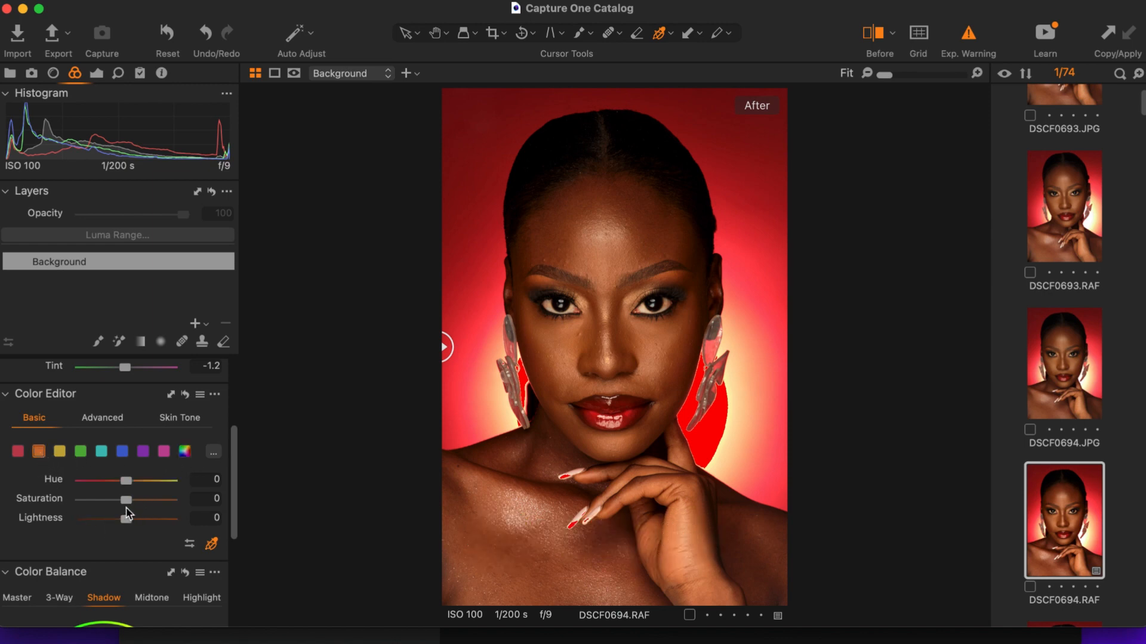
pyautogui.moveTo(132, 509); pyautogui.dragTo(127, 512)
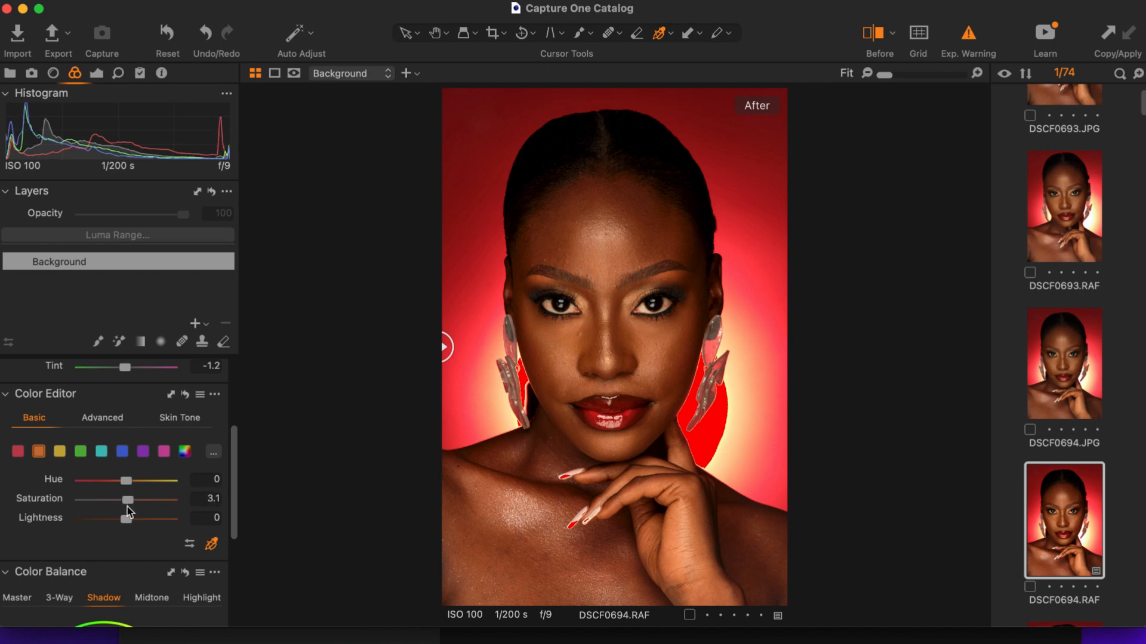
pyautogui.click(199, 504)
pyautogui.write('2')
# - Zoom the portrait to 50% and place the before/after divider down the middle of the face to compare the skin
pyautogui.moveTo(445, 347)
pyautogui.mouseDown()
pyautogui.moveTo(780, 352)
pyautogui.moveTo(446, 347)
pyautogui.mouseUp()
pyautogui.moveTo(883, 79); pyautogui.dragTo(900, 79)
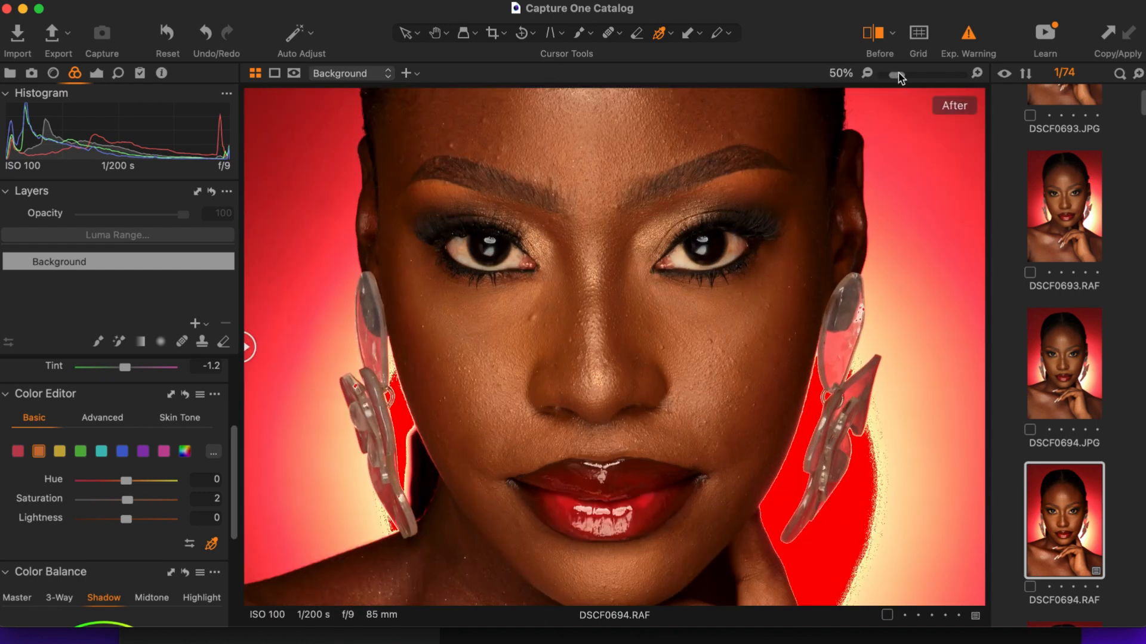
pyautogui.moveTo(249, 347); pyautogui.dragTo(600, 403)
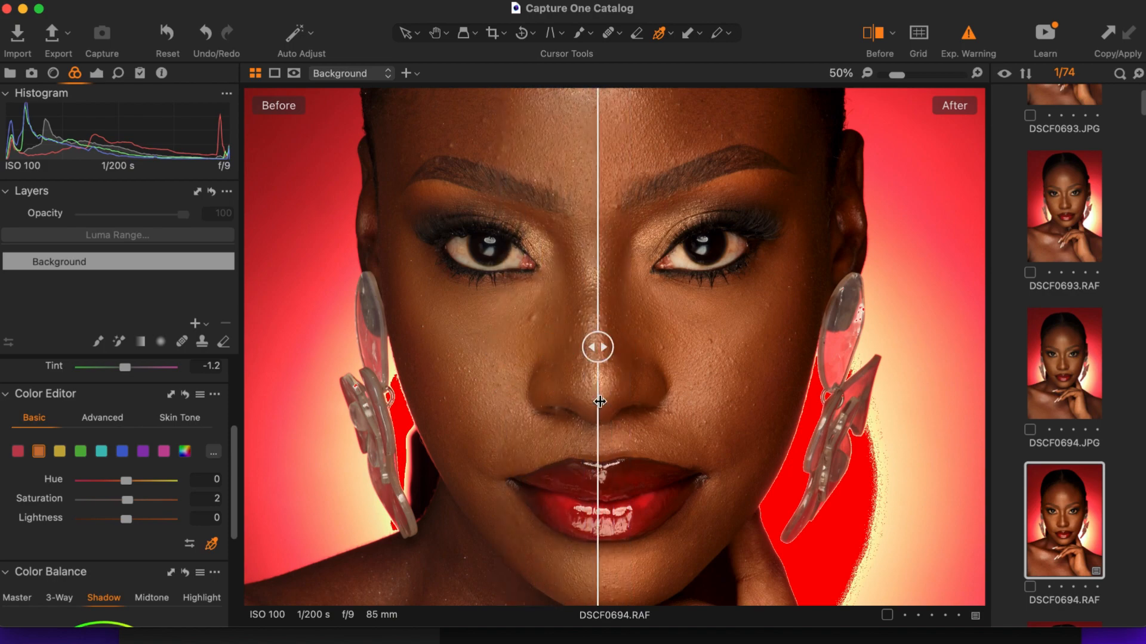